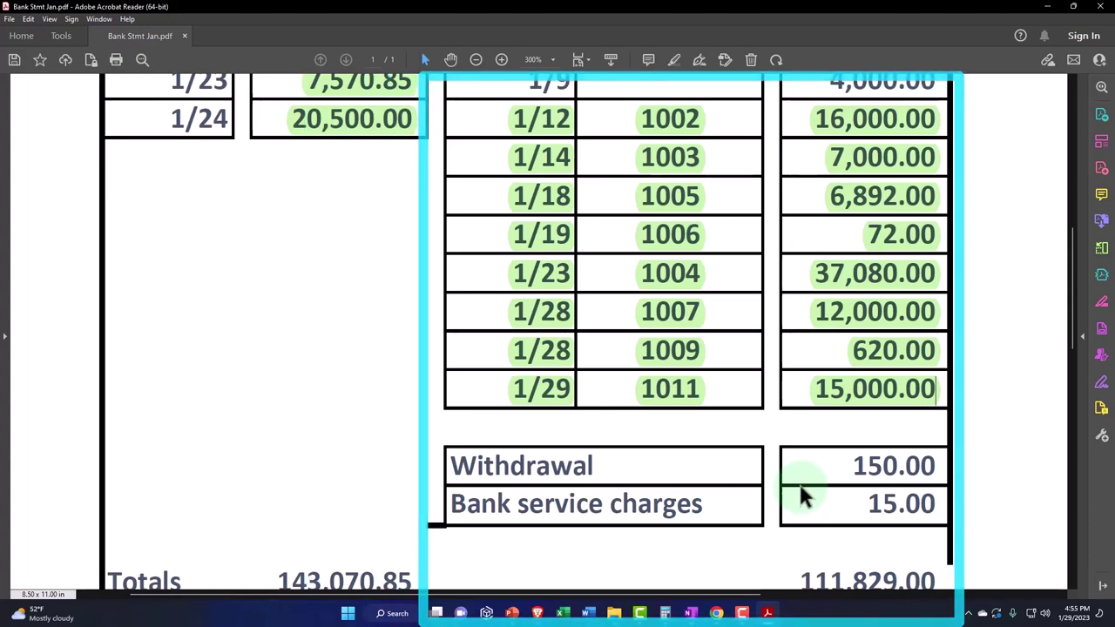
- Compare the withdrawal and bank service charges on the bank statement in Acrobat Reader with the payments in QuickBooks' Cash - 2415 reconciliation
left_click(717, 613)
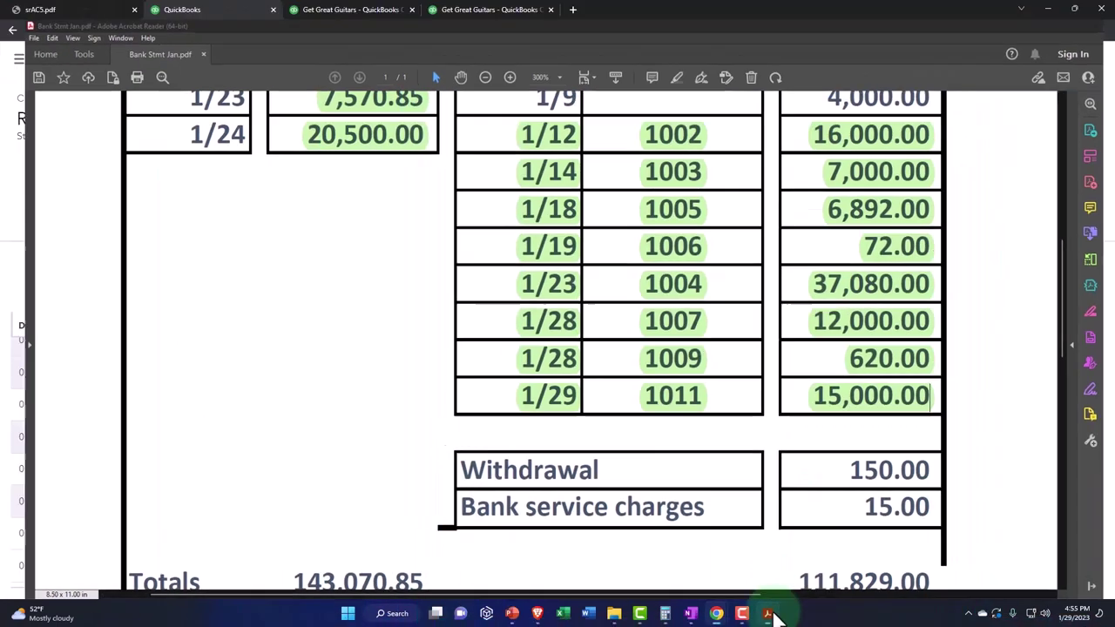
scroll(676, 497, "down", 1)
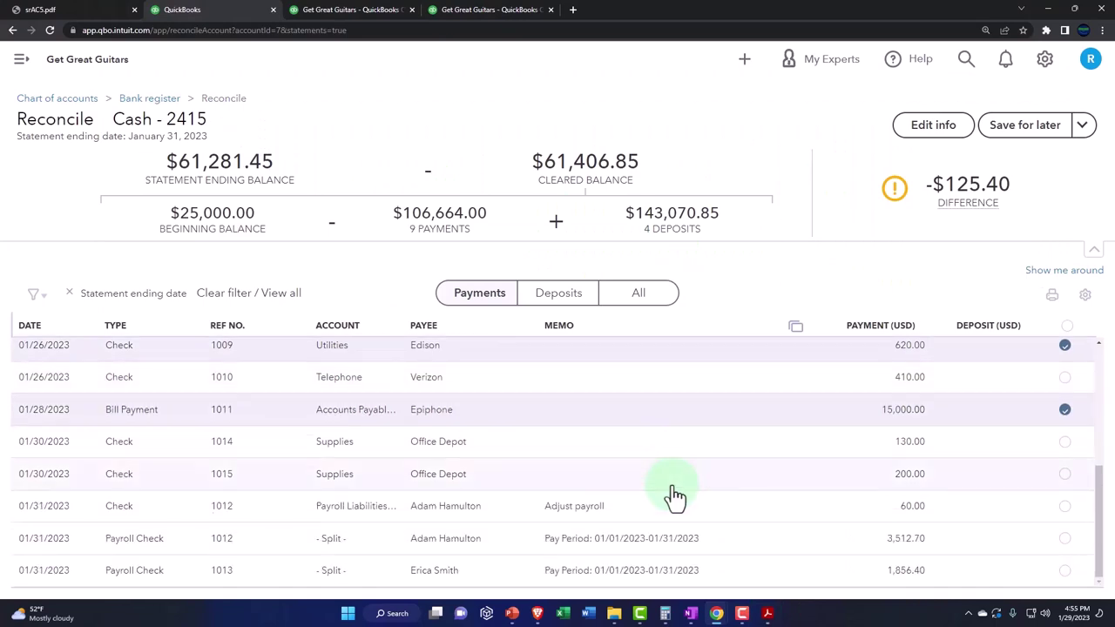
left_click(767, 613)
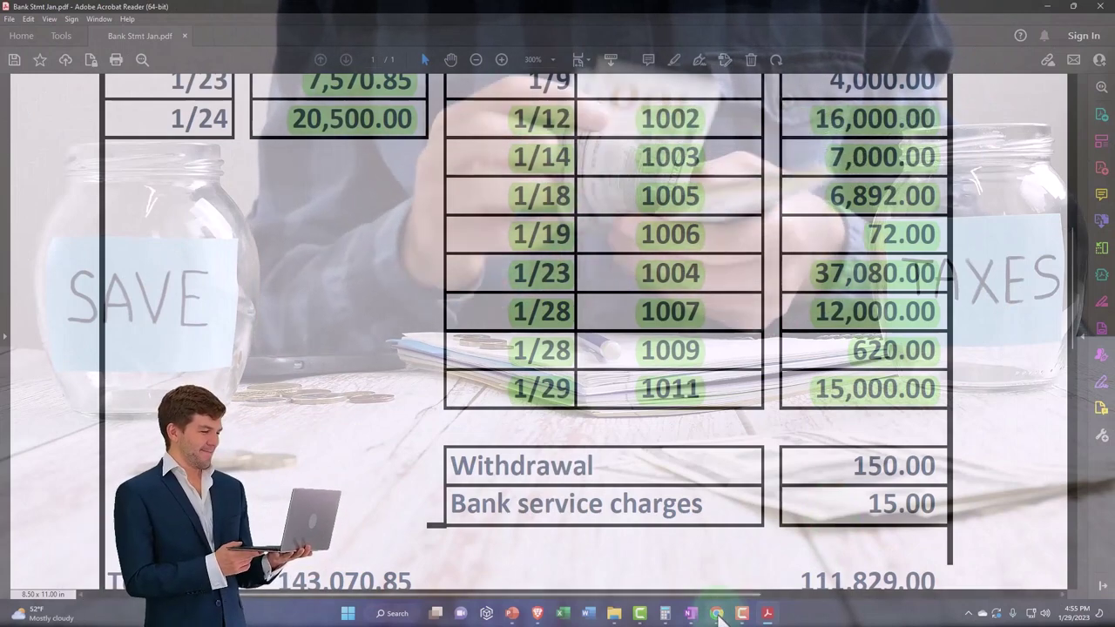
mouse_move(716, 612)
left_click(707, 582)
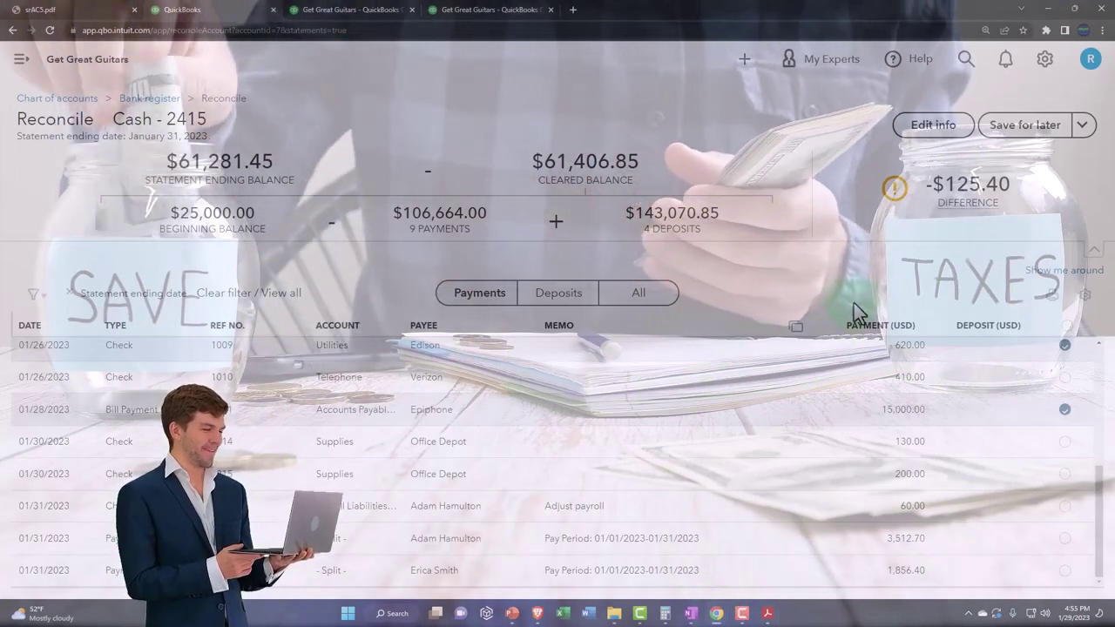
- Save the Cash - 2415 reconciliation for later and open the chart of accounts
left_click(1008, 131)
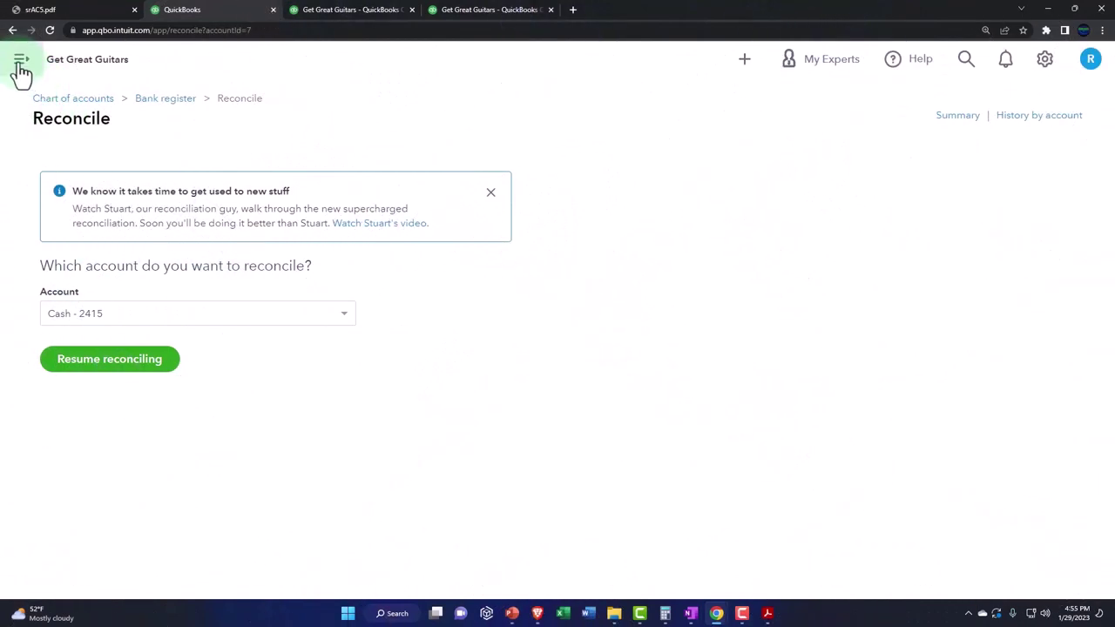
left_click(21, 62)
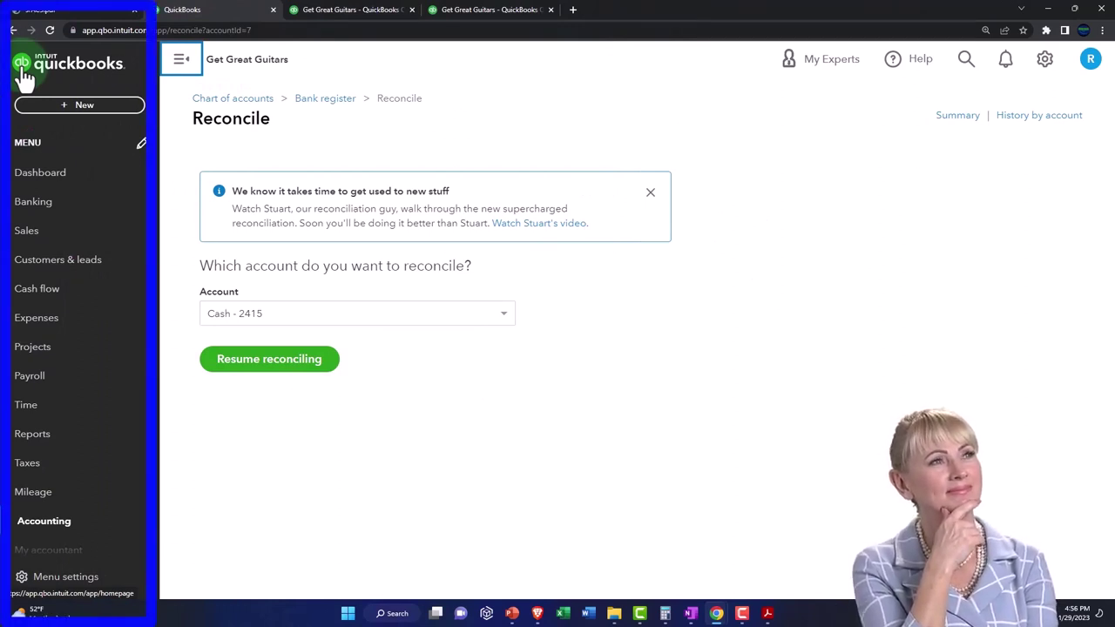
left_click(52, 523)
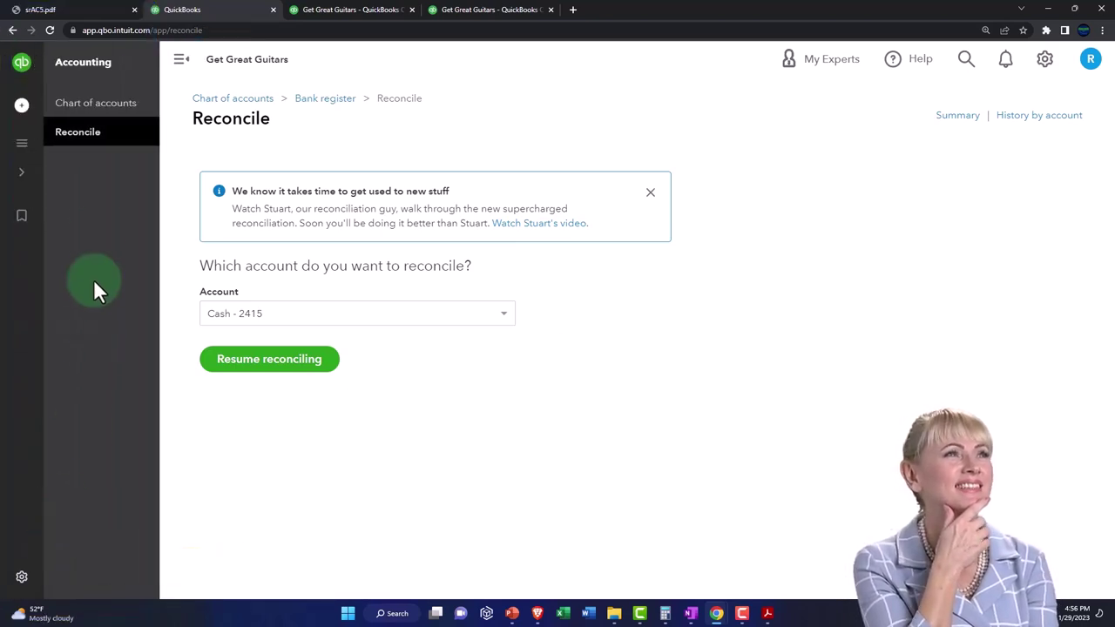
left_click(89, 118)
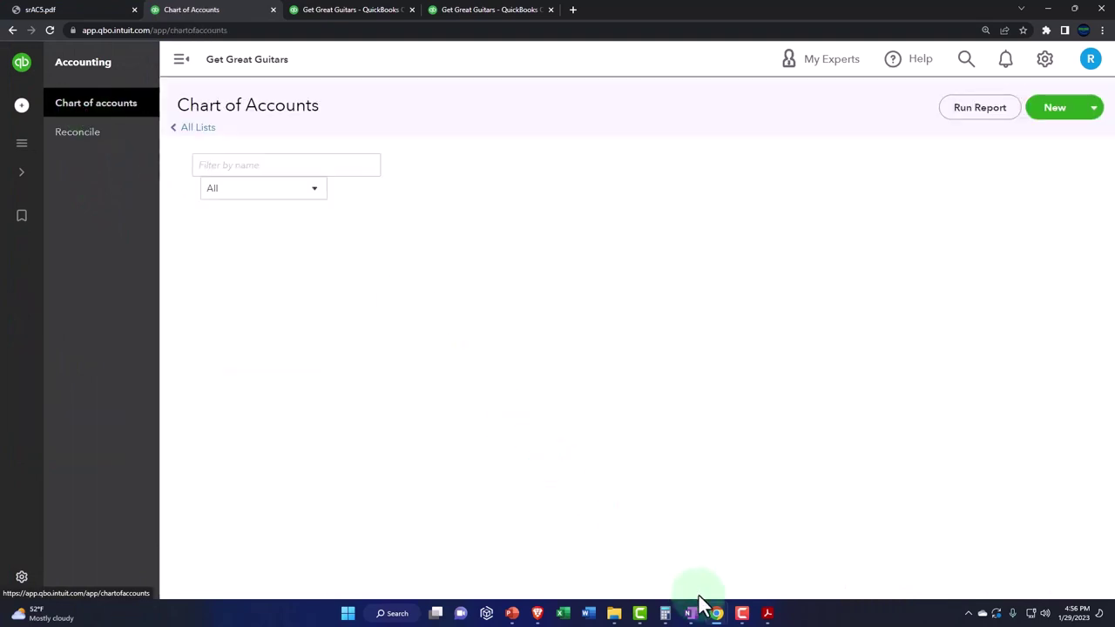
- View the chart of accounts page in the Sample Company window and return to the Get Great Guitars chart of accounts
mouse_move(718, 616)
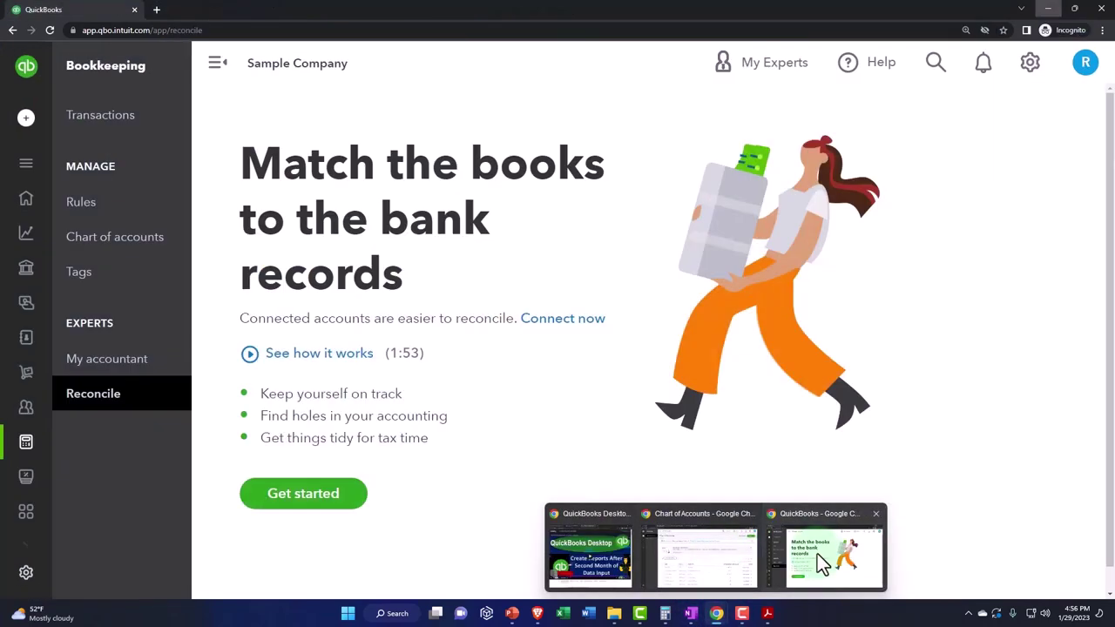
left_click(817, 554)
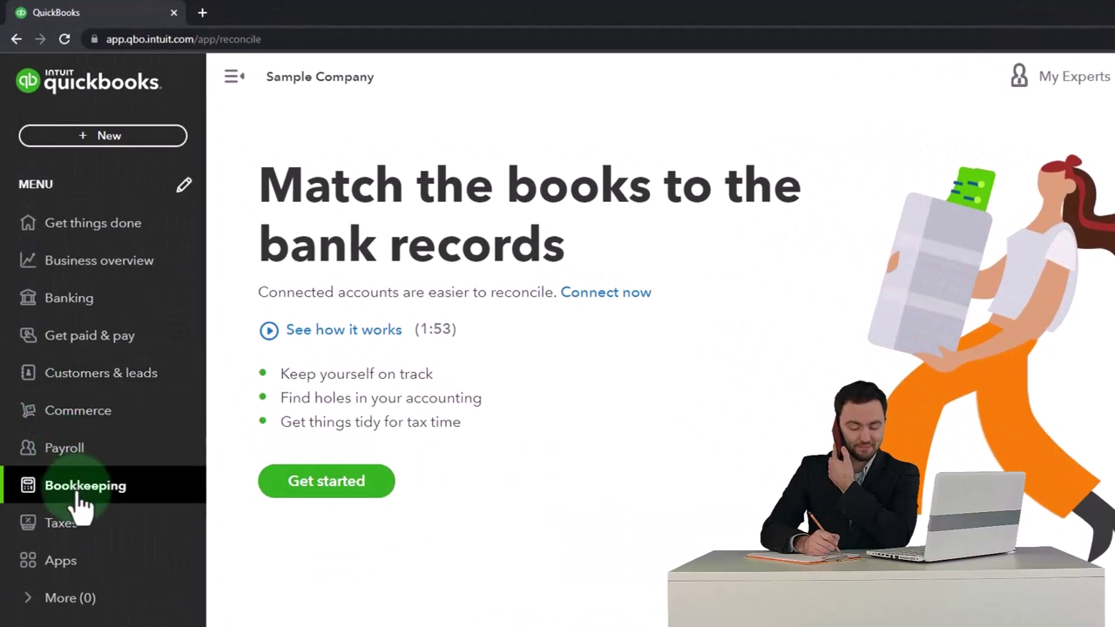
left_click(80, 498)
left_click(136, 279)
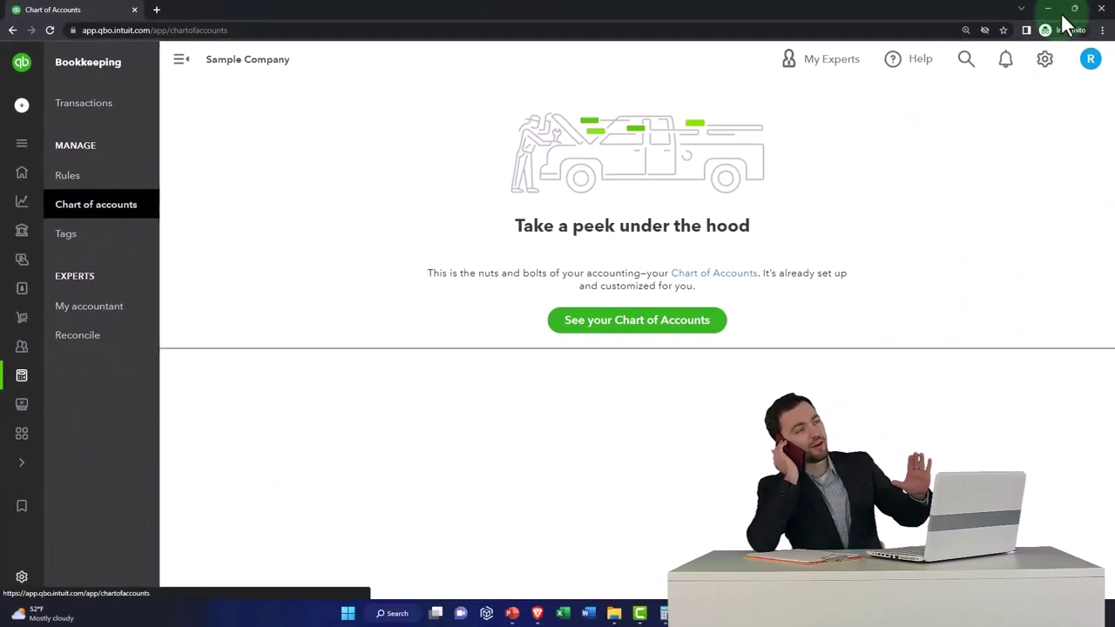
left_click(697, 336)
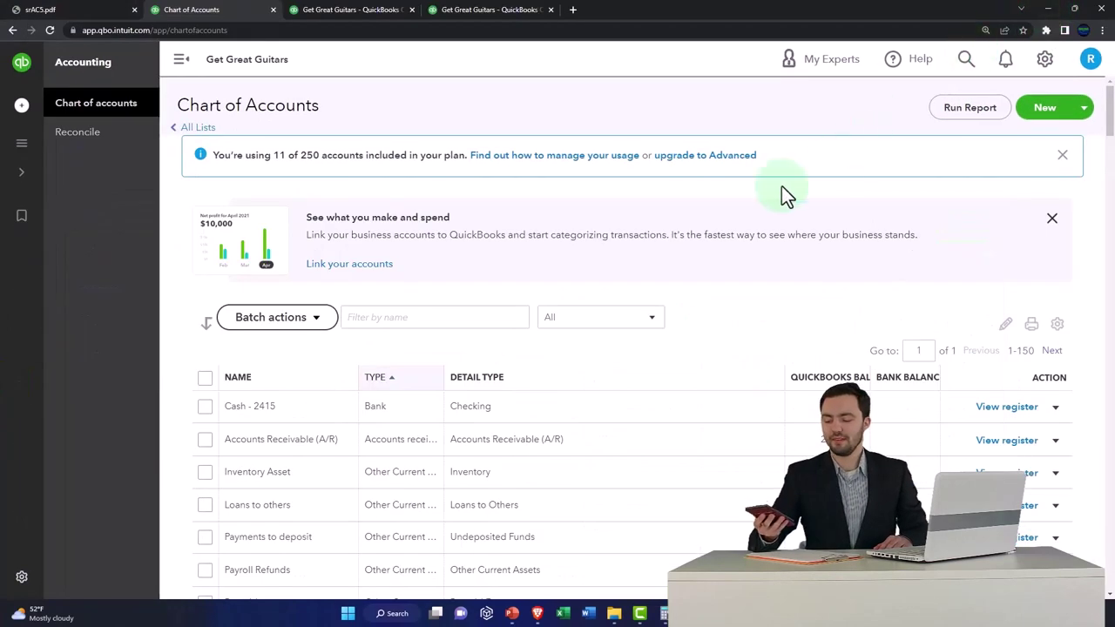
- Open the Cash - 2415 register and start an expense dated 02/28/2023 for the withdrawal shown on the bank statement
left_click(178, 61)
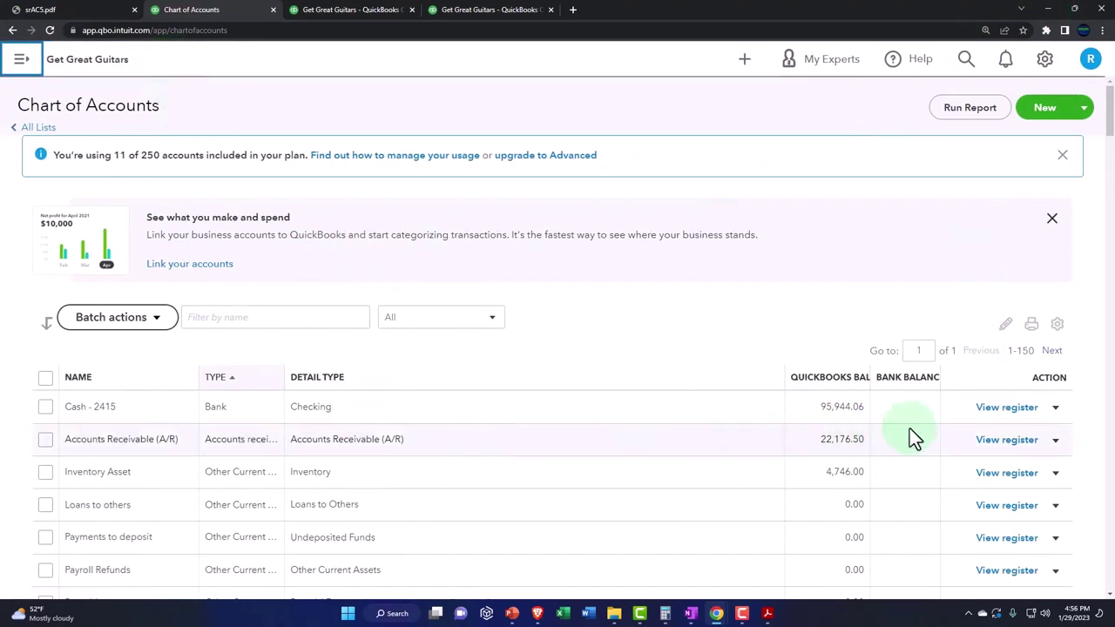
left_click(1001, 410)
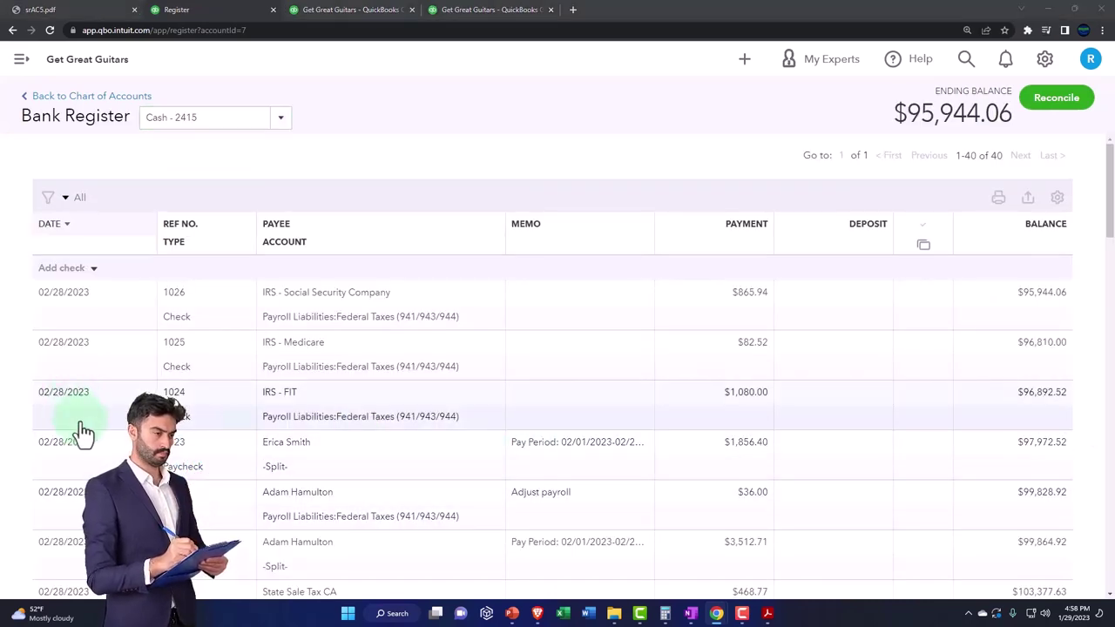
left_click(93, 270)
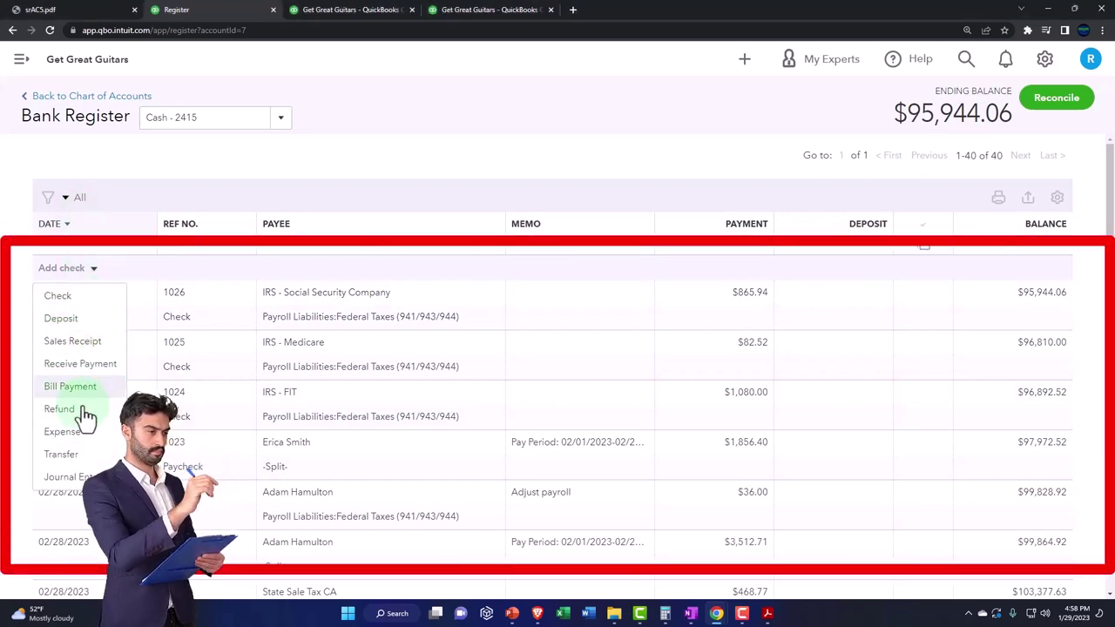
left_click(63, 432)
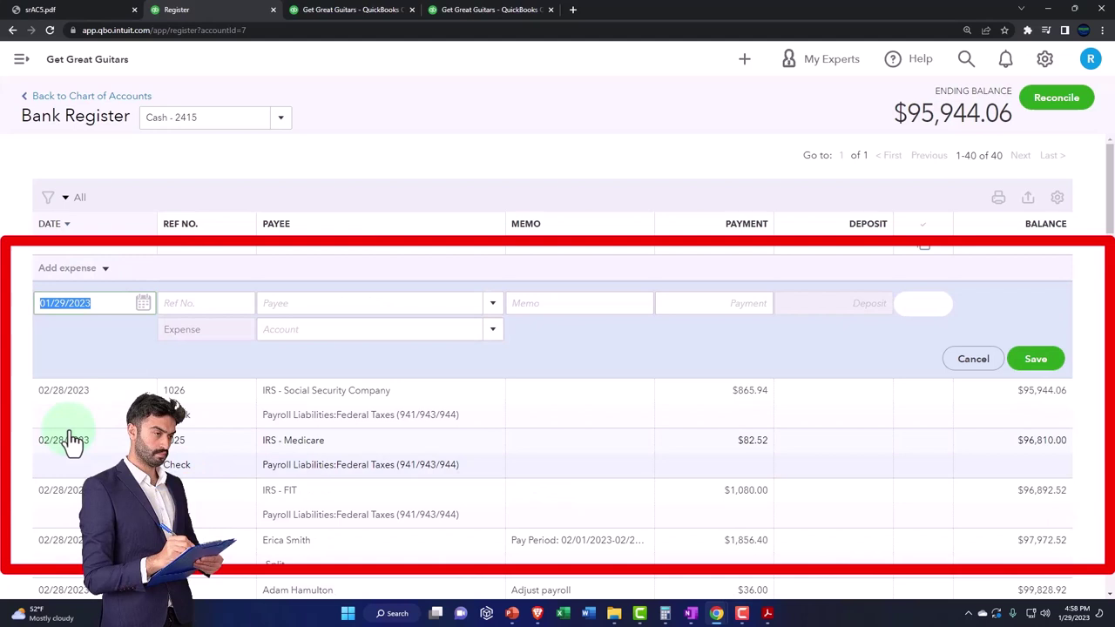
type("0")
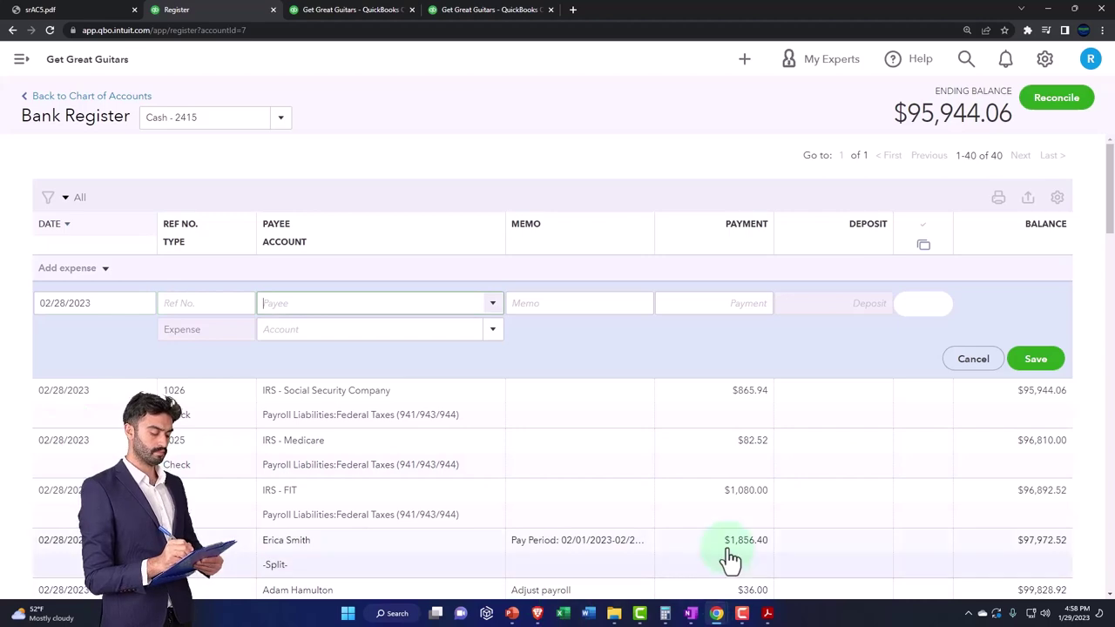
left_click(767, 613)
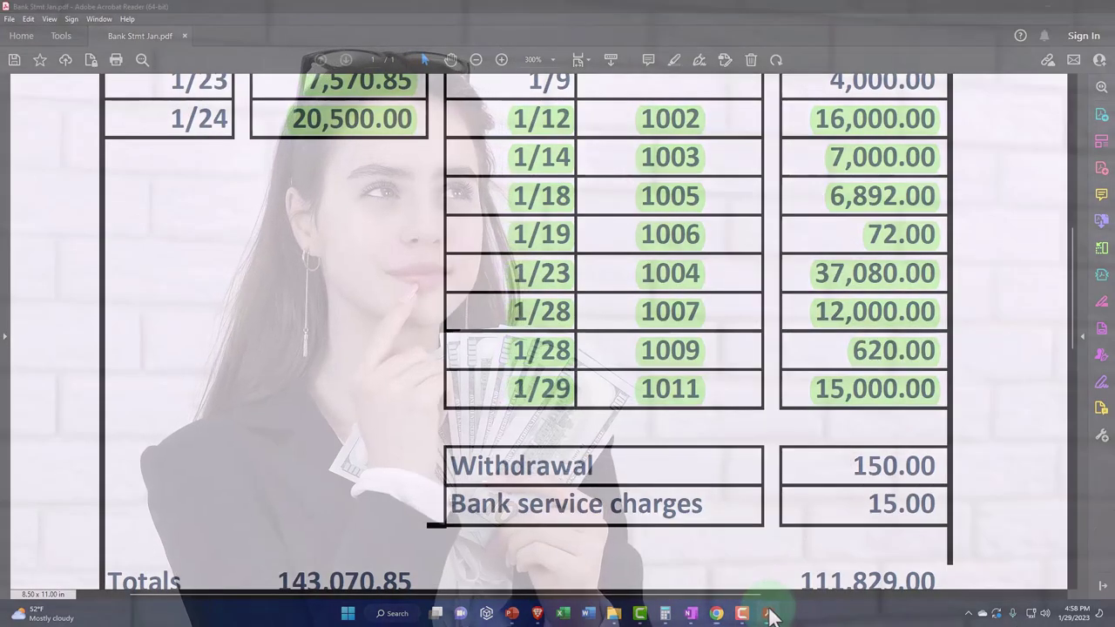
left_click(768, 613)
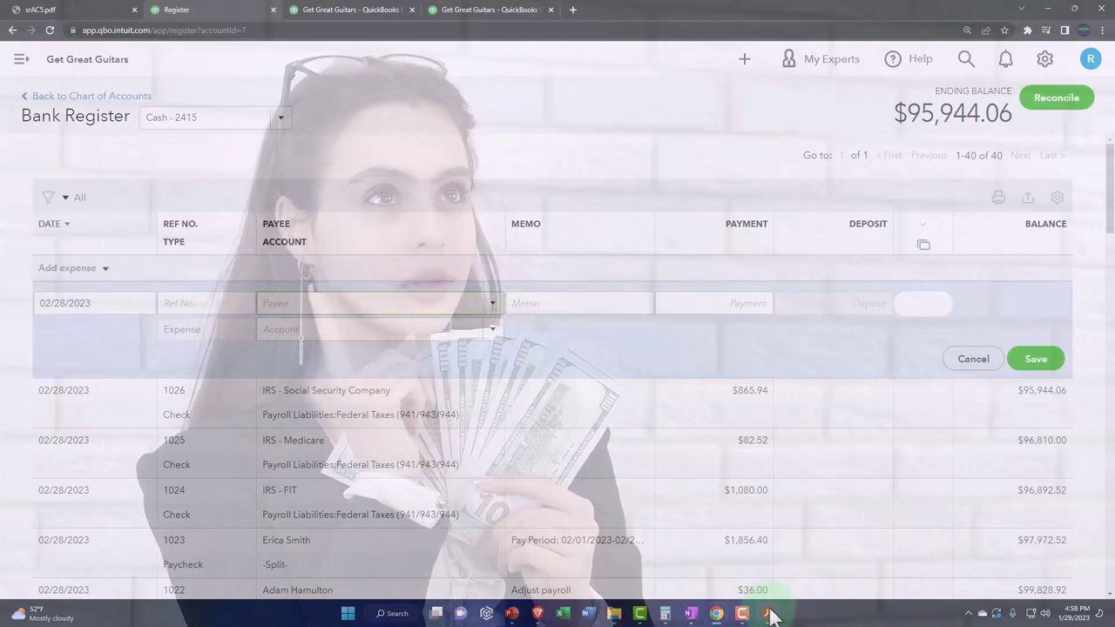
- Add "Owner." as a new vendor and use it as the payee of the expense
type("Ower")
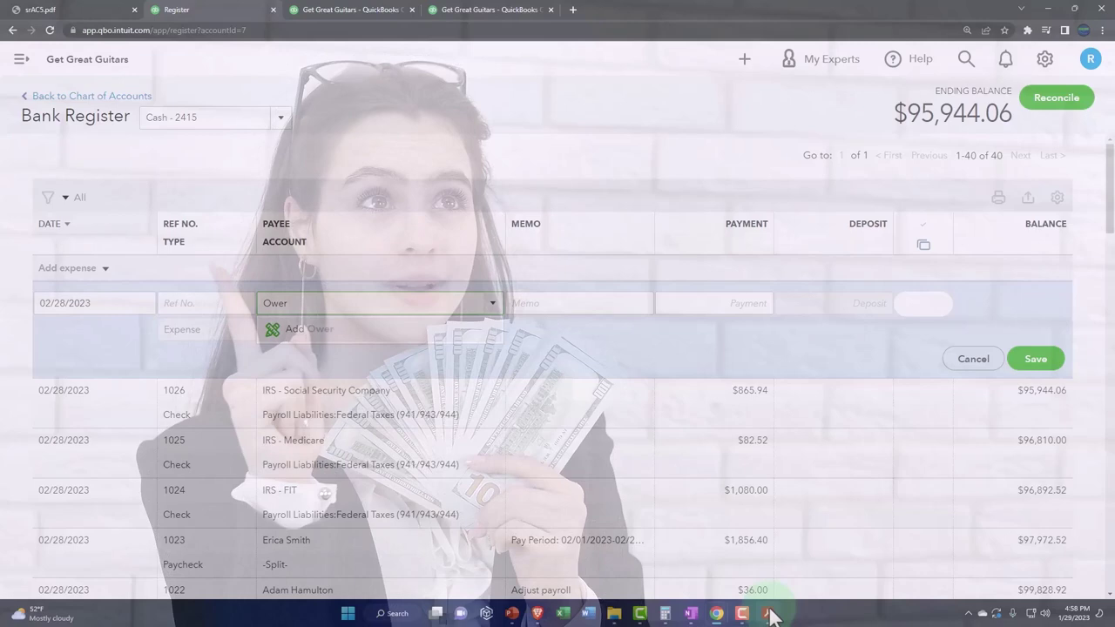
key("BackSpace")
key("BackSpace")
key("BackSpace")
type("wner")
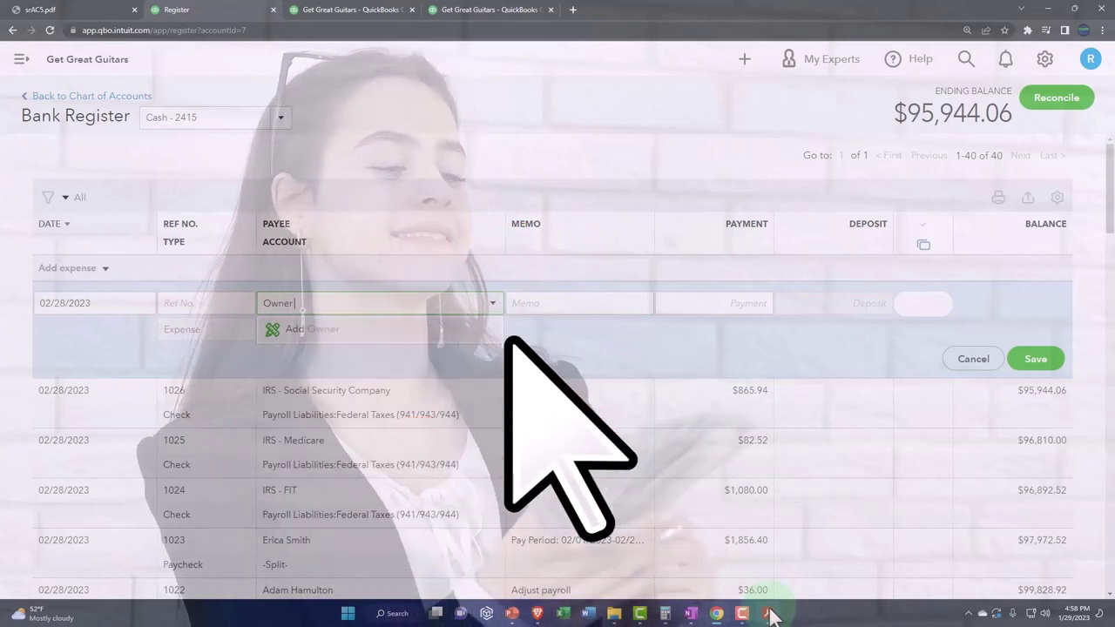
key("Return")
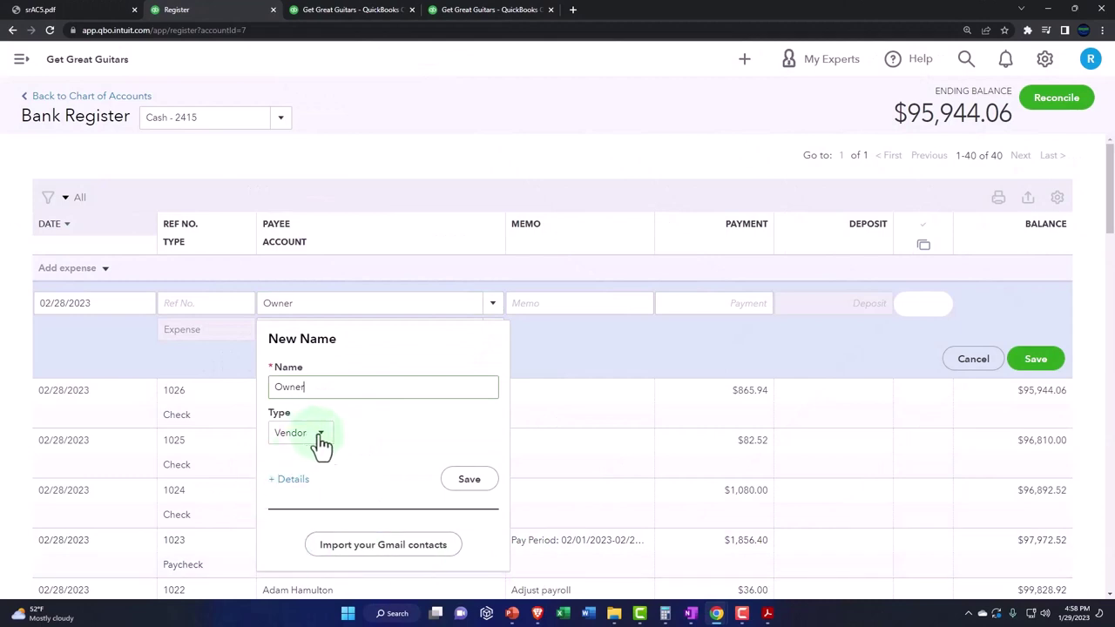
left_click(319, 436)
left_click(321, 459)
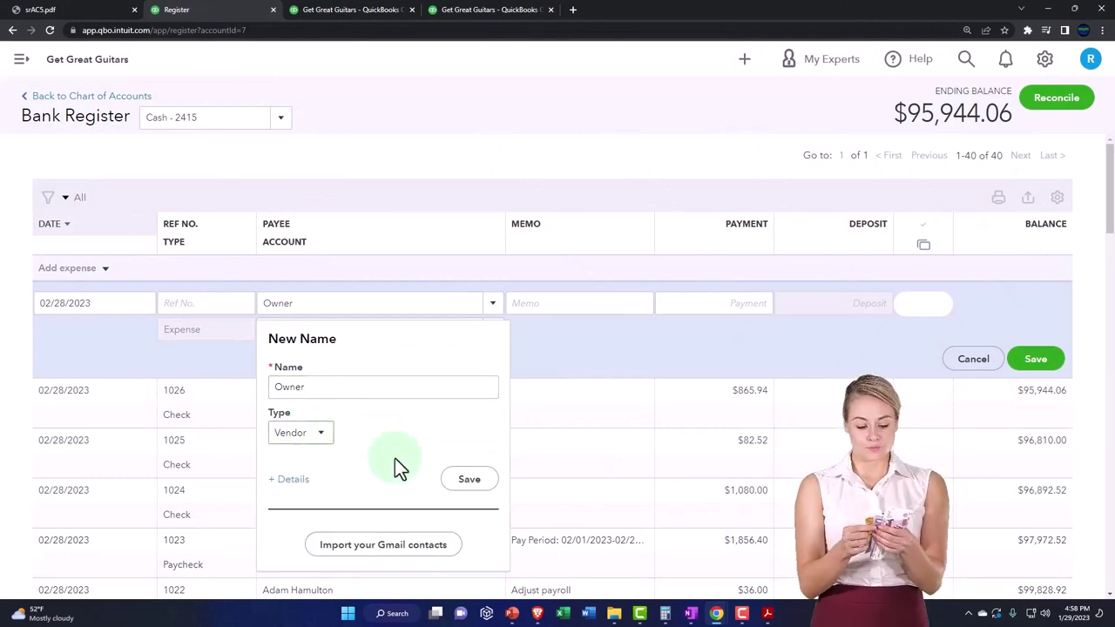
left_click(470, 480)
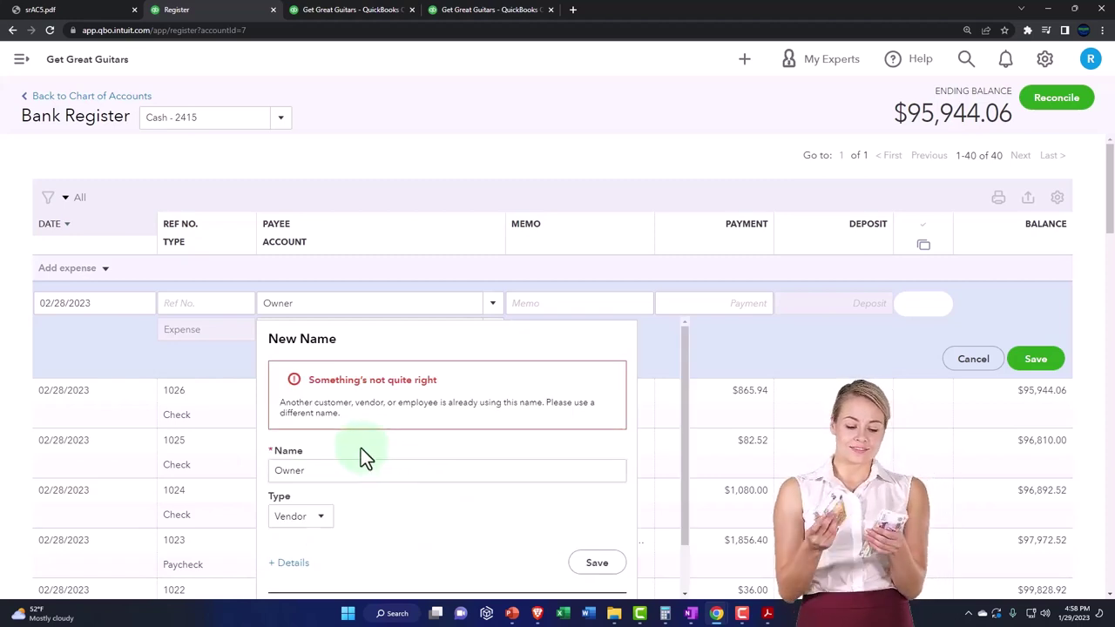
left_click(328, 471)
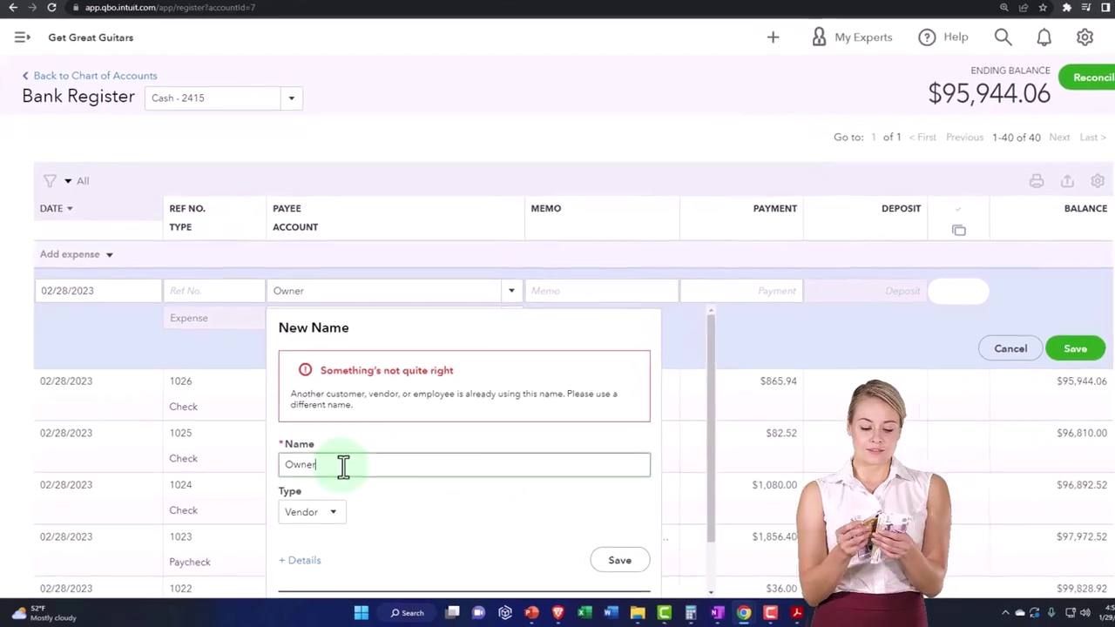
left_click(622, 563)
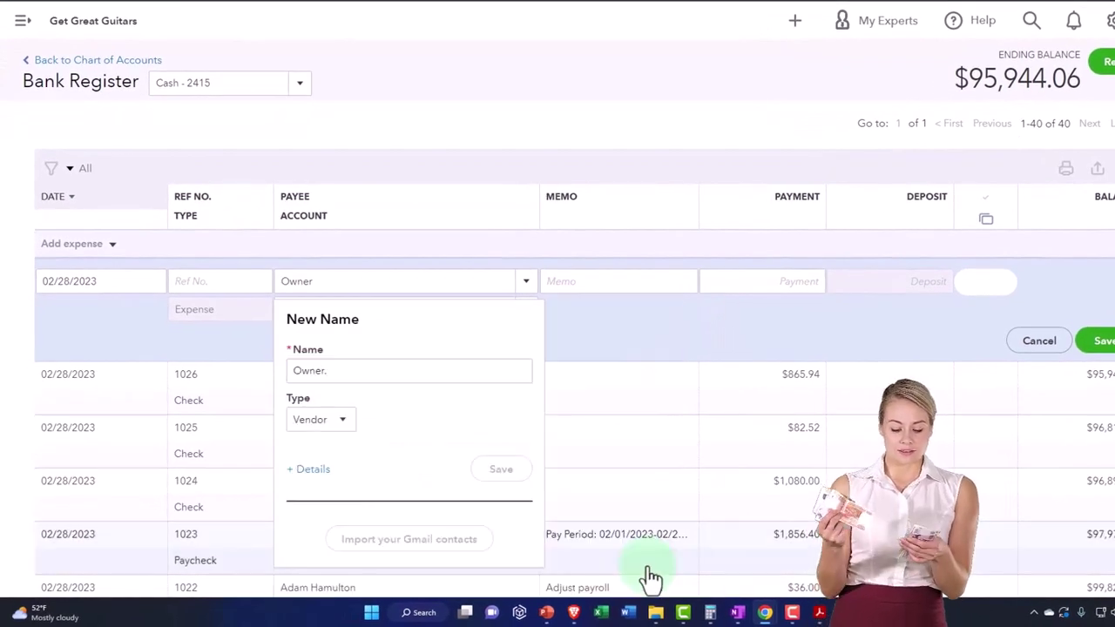
- Enter the memo "Draw" and a payment of 150.00 for the expense
key("Tab")
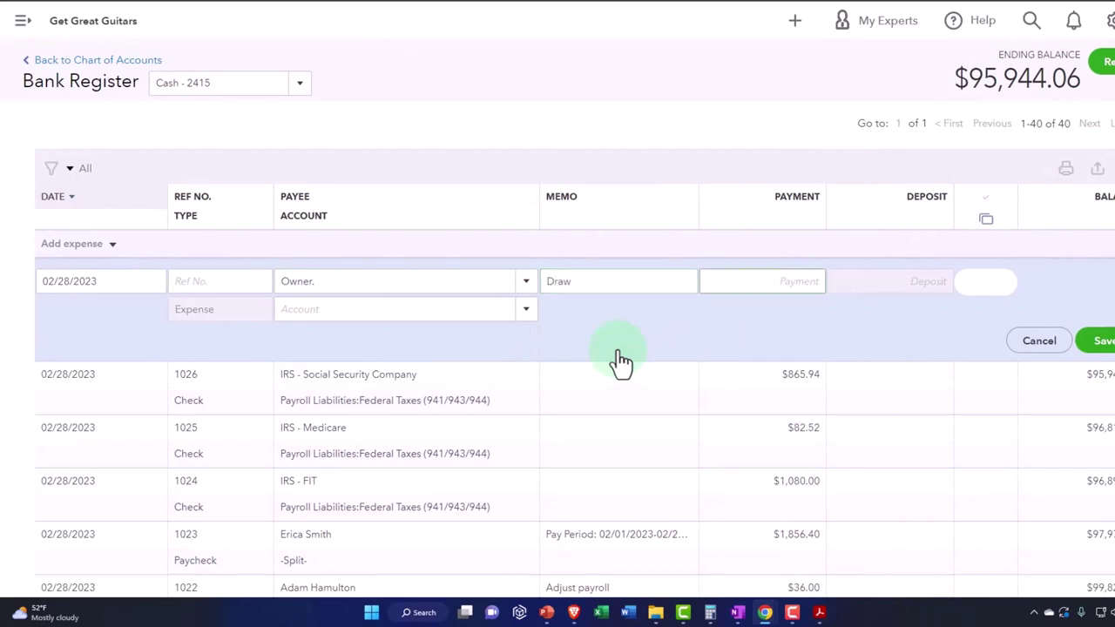
type("150")
key("Tab")
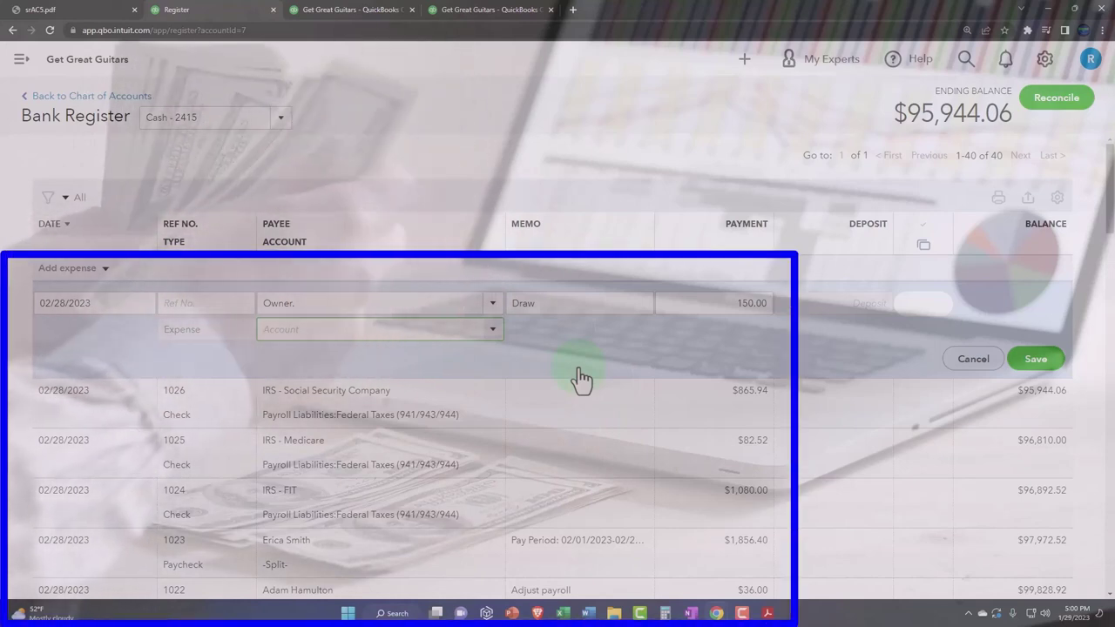
- Examine the current asset and cash balances on the Balance Sheet report at a larger page magnification
left_click(366, 12)
scroll(394, 305, "down", 2)
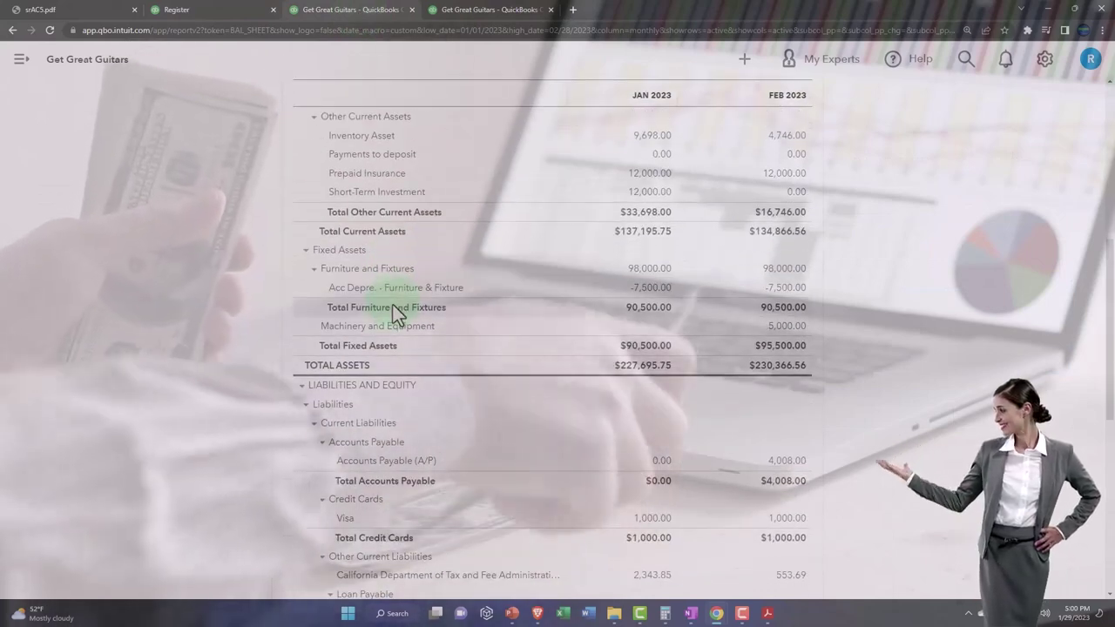
key("ctrl+plus")
key("ctrl+plus")
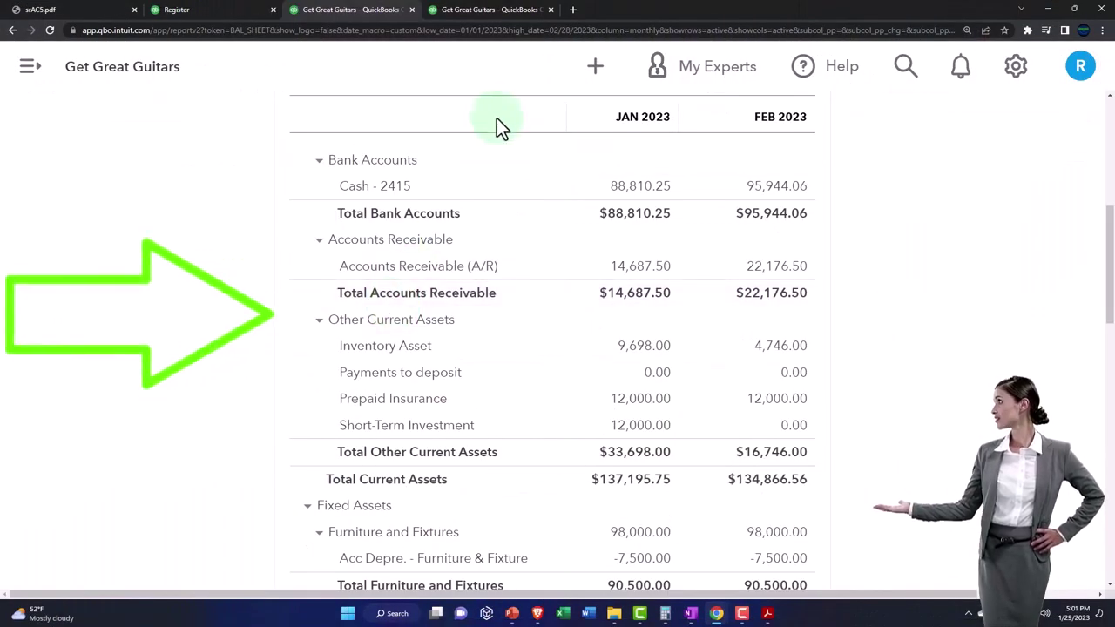
scroll(540, 240, "up", 1)
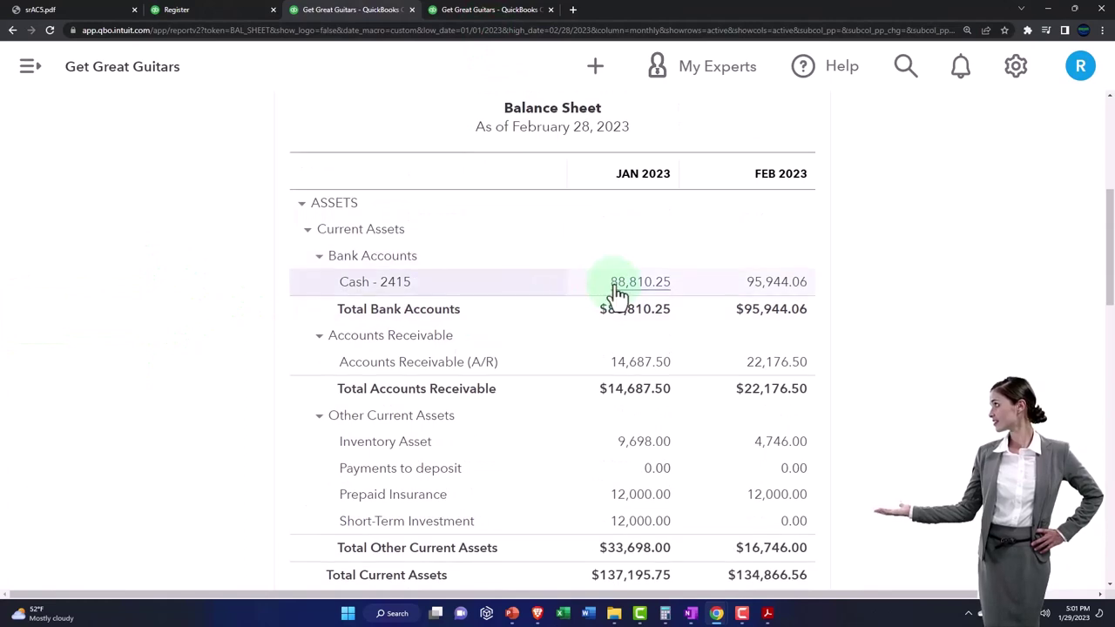
- Review the income and expense accounts on the Profit and Loss report down to net income
left_click(453, 25)
scroll(444, 390, "down", 5)
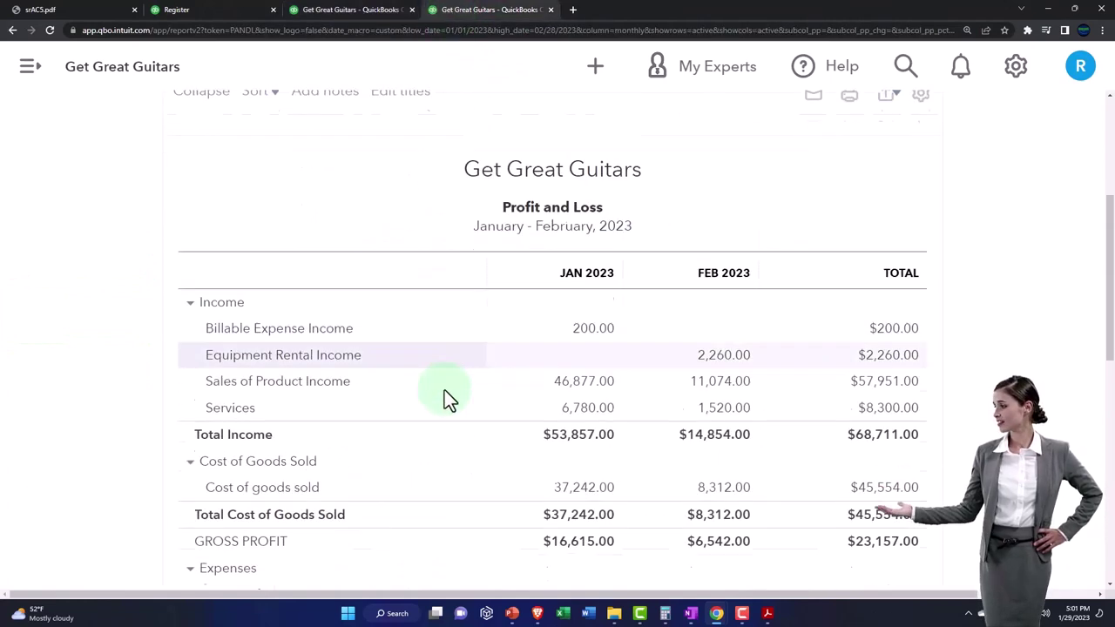
scroll(444, 390, "down", 3)
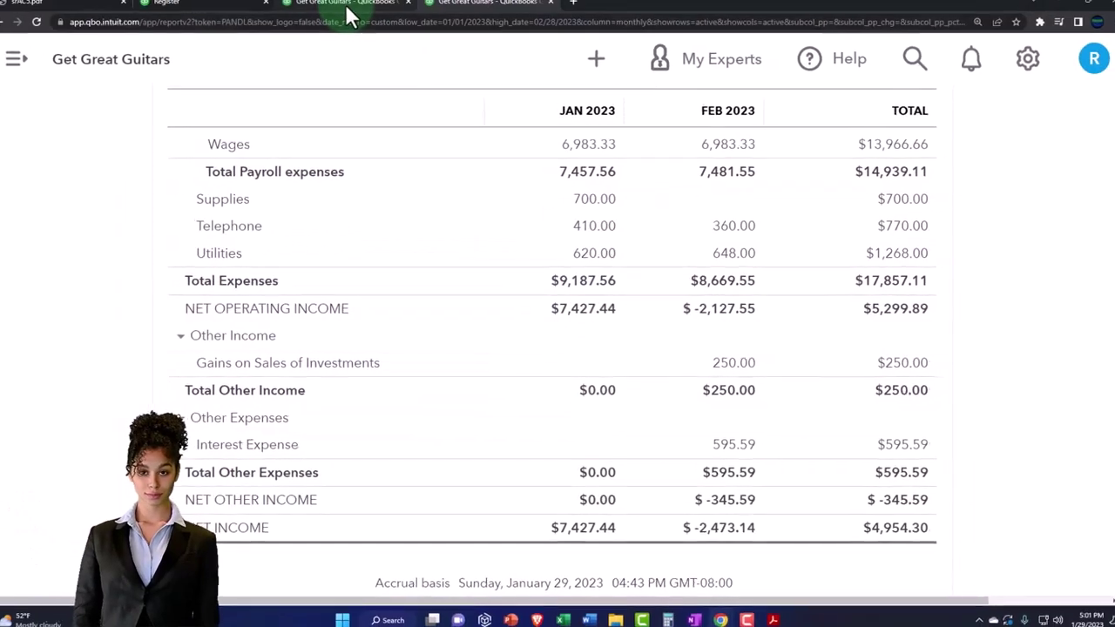
- Examine the liability and equity accounts on the Balance Sheet against the unfinished draw expense in the register
left_click(348, 8)
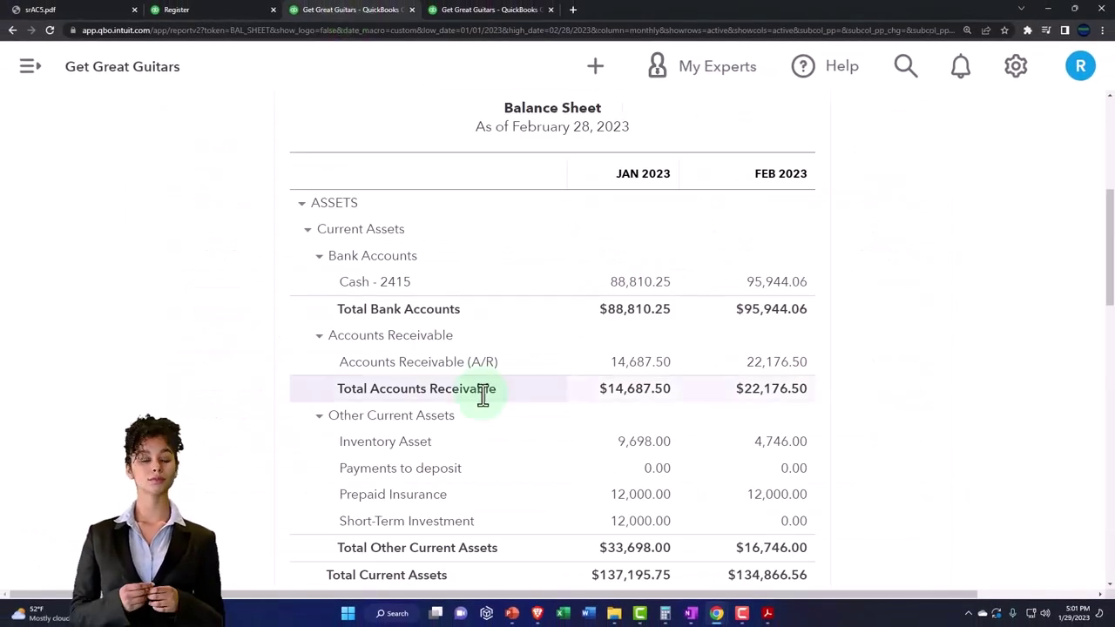
scroll(483, 397, "down", 8)
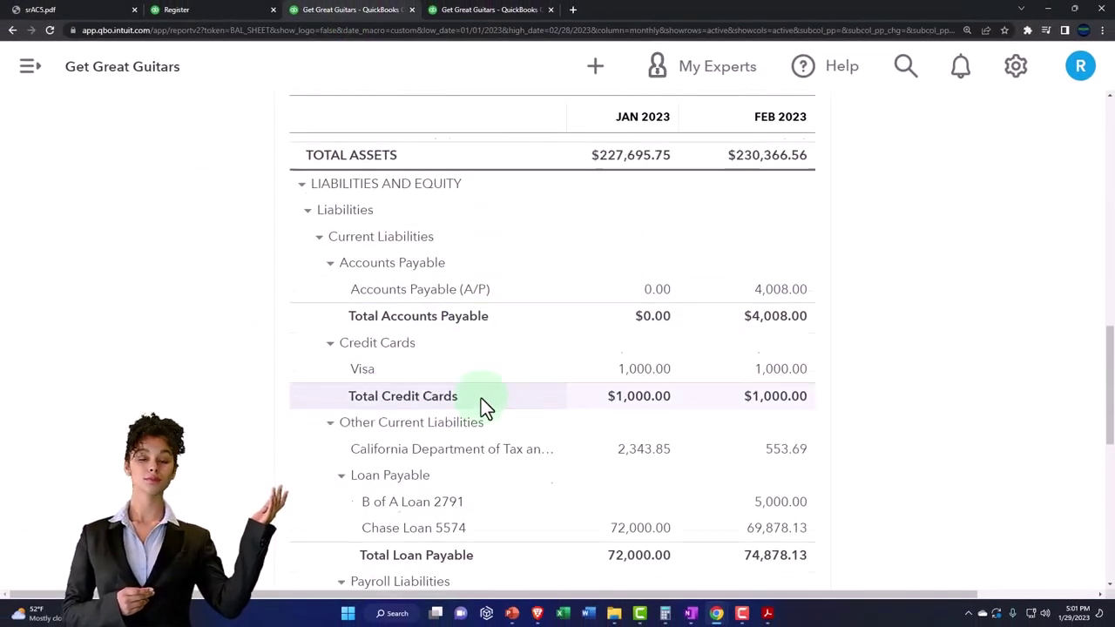
scroll(483, 399, "down", 5)
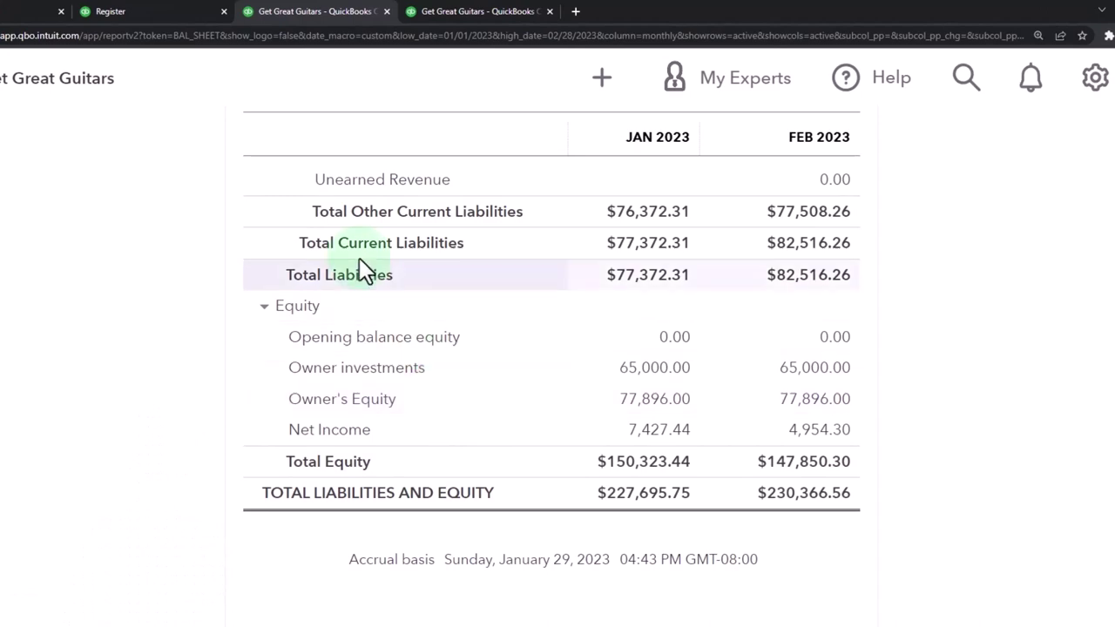
left_click(140, 12)
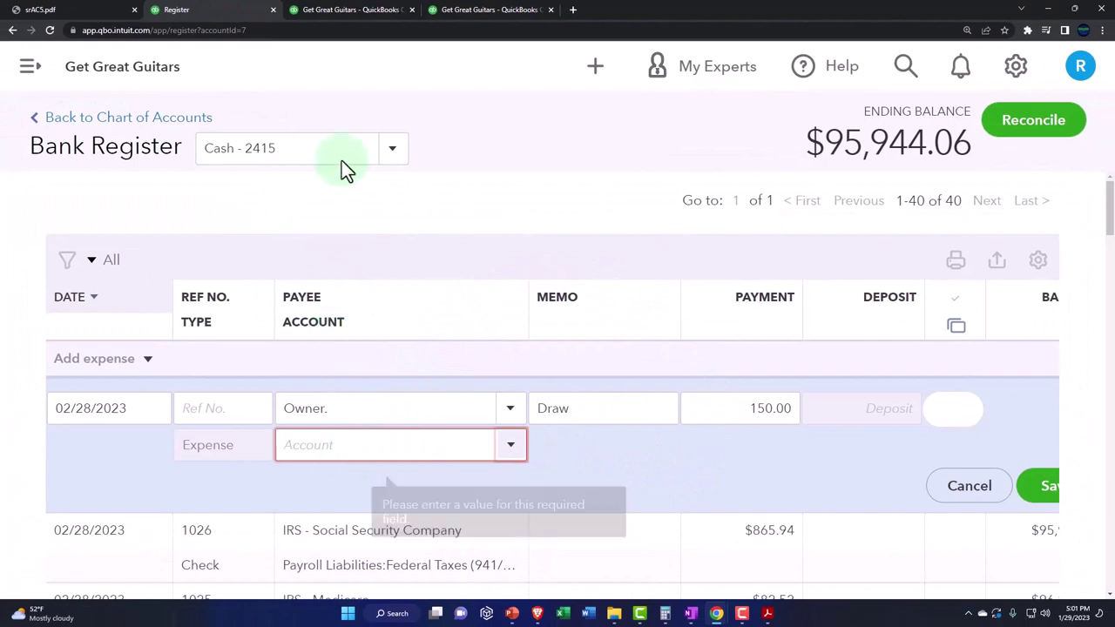
left_click(338, 14)
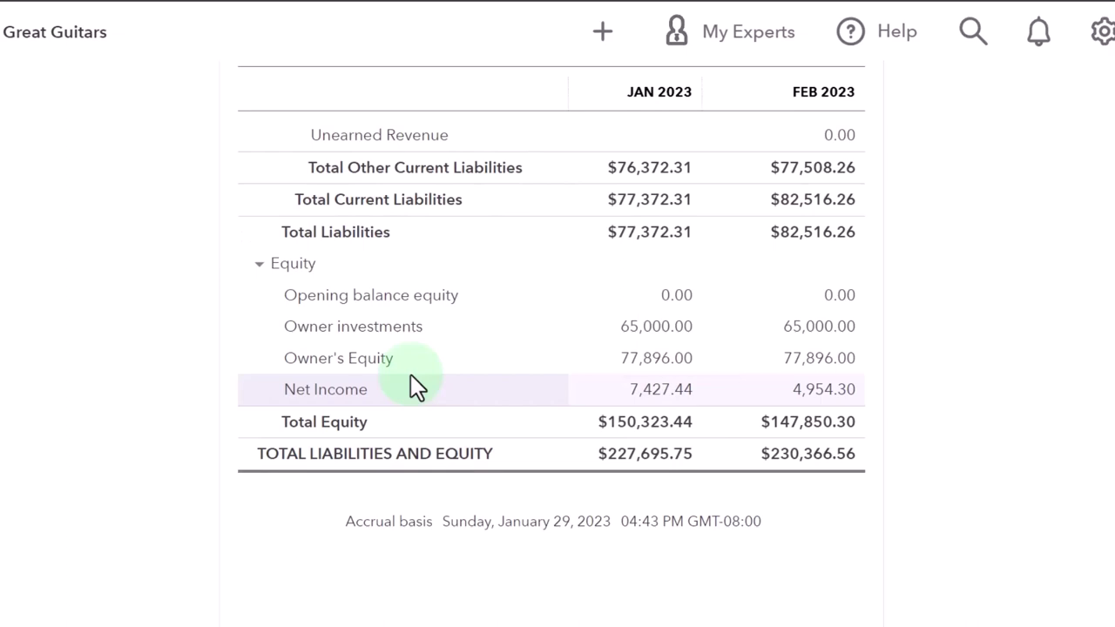
- Assign the draw expense in the Cash - 2415 register to the Other Miscellaneous Expense account and save it
left_click(226, 9)
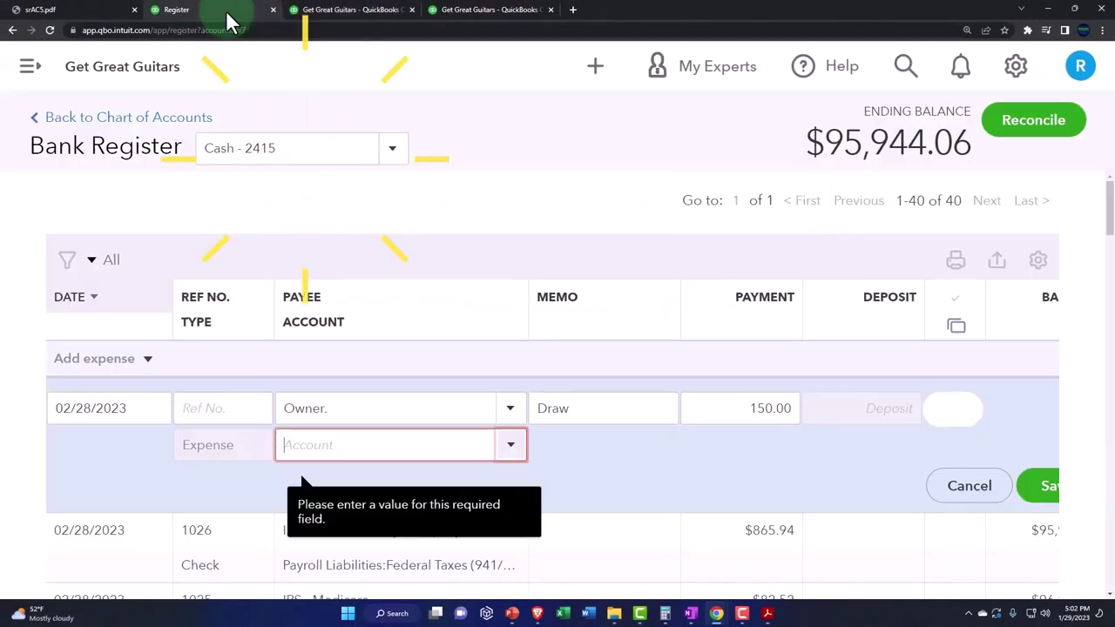
left_click(318, 455)
type("Mis")
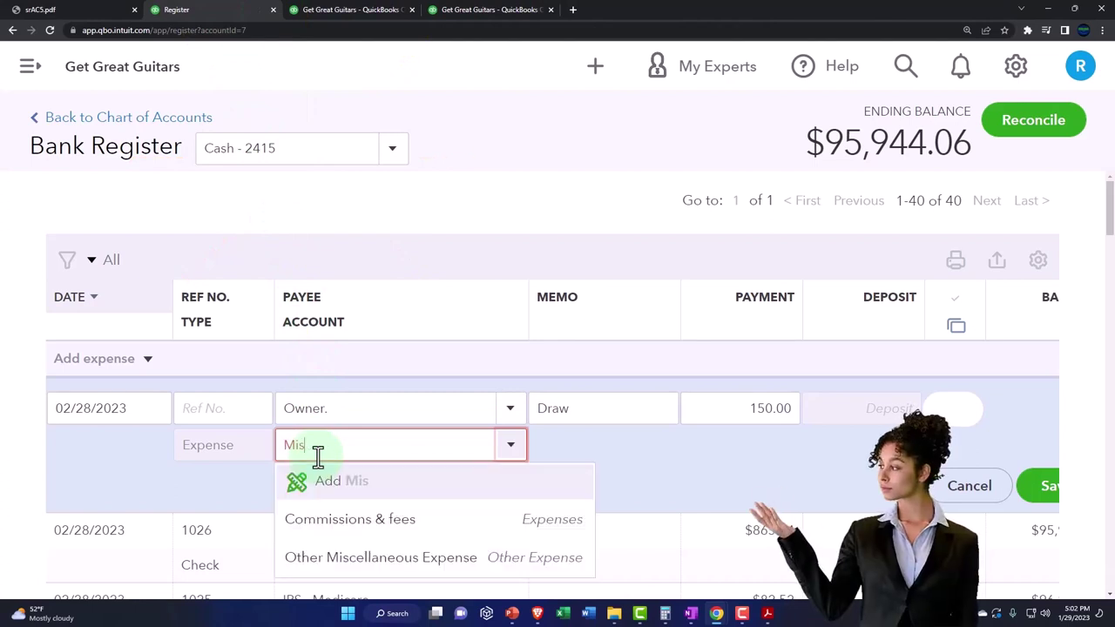
key("Down")
key("Down")
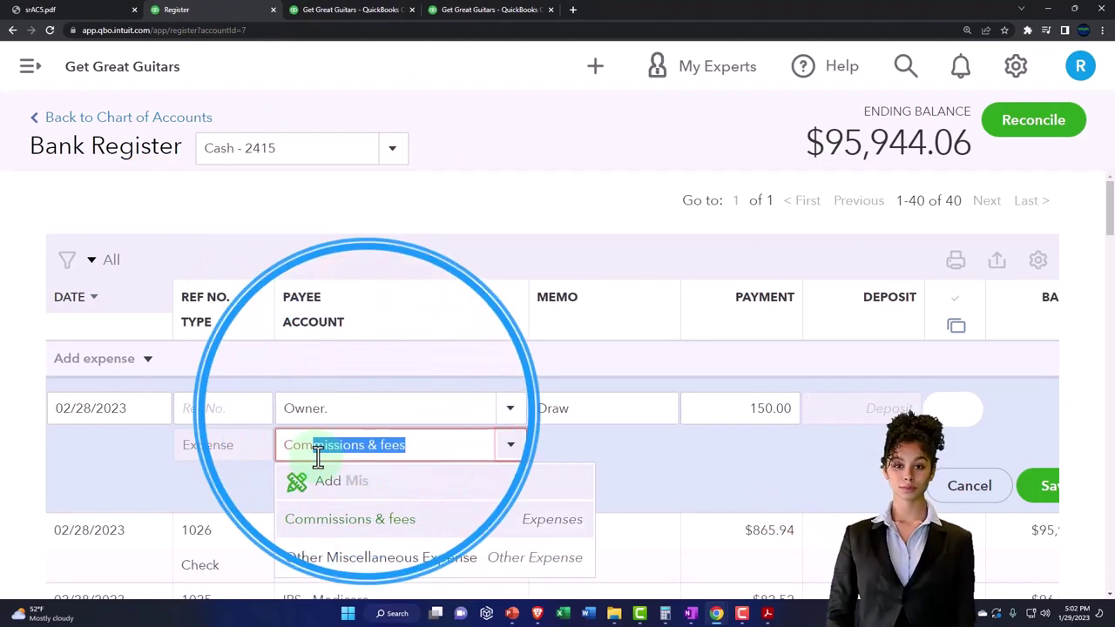
left_click(371, 568)
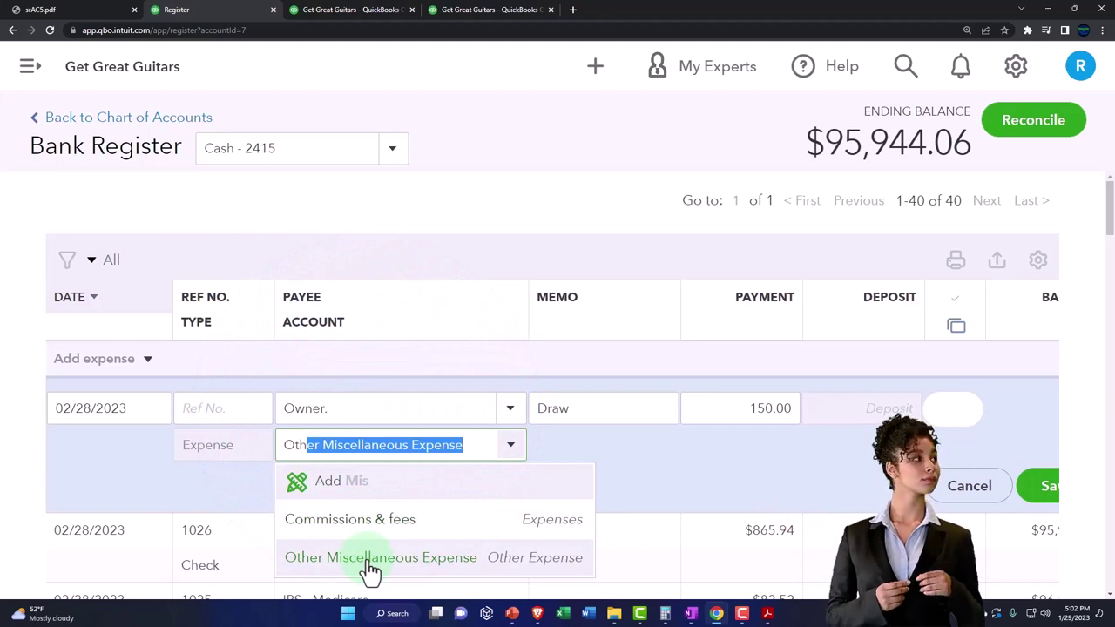
left_click(371, 568)
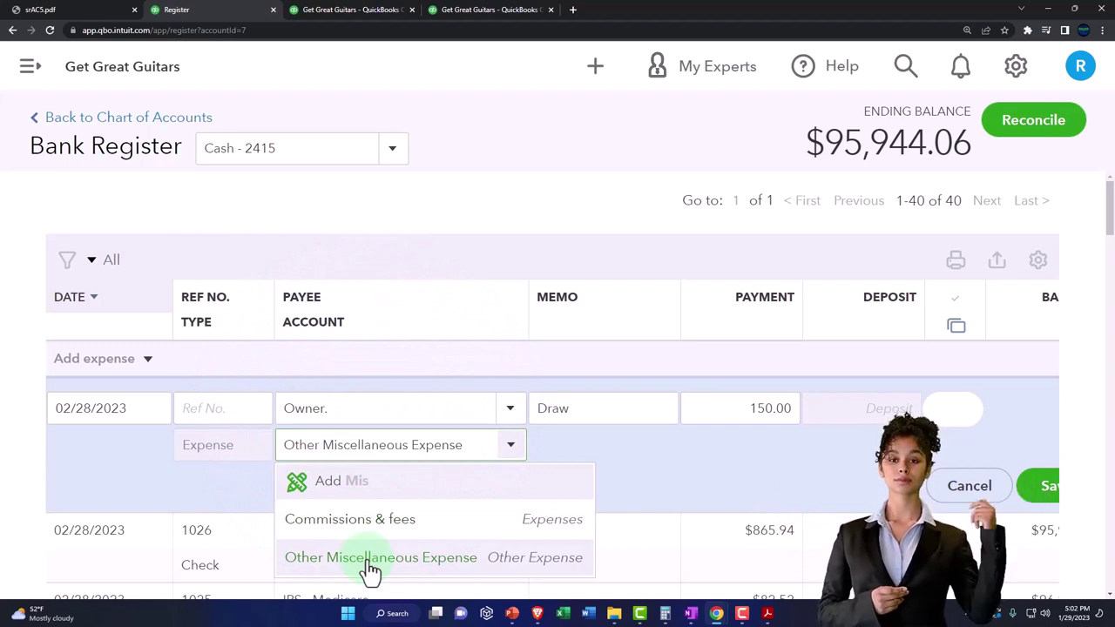
left_click(1032, 488)
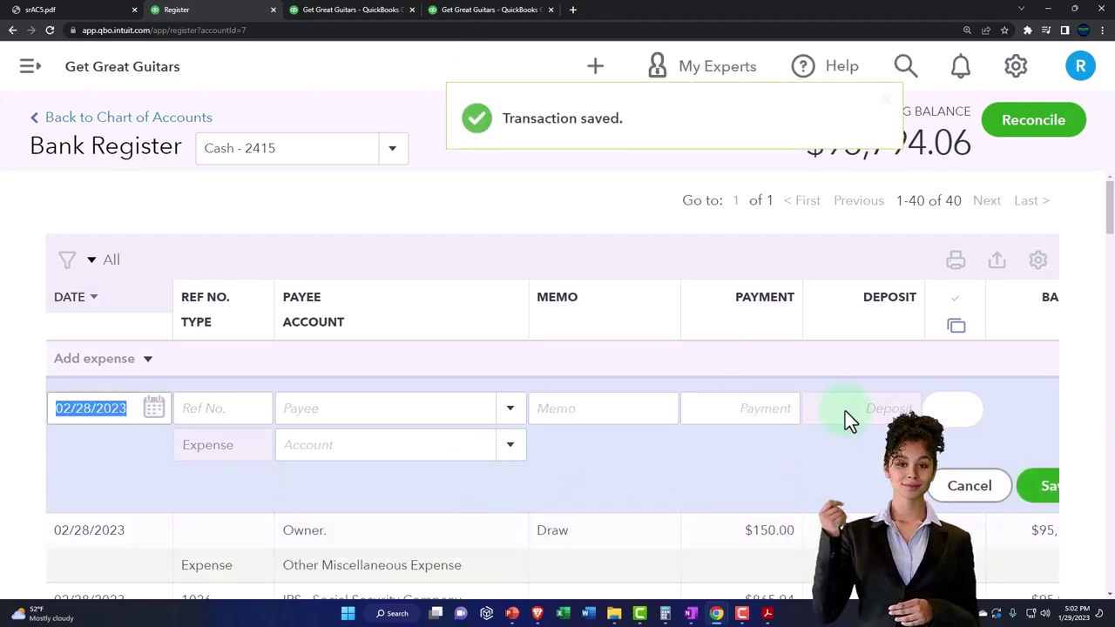
- Open the January transaction detail for Cash - 2415 from the Balance Sheet, review it, and return to the report summary
left_click(387, 26)
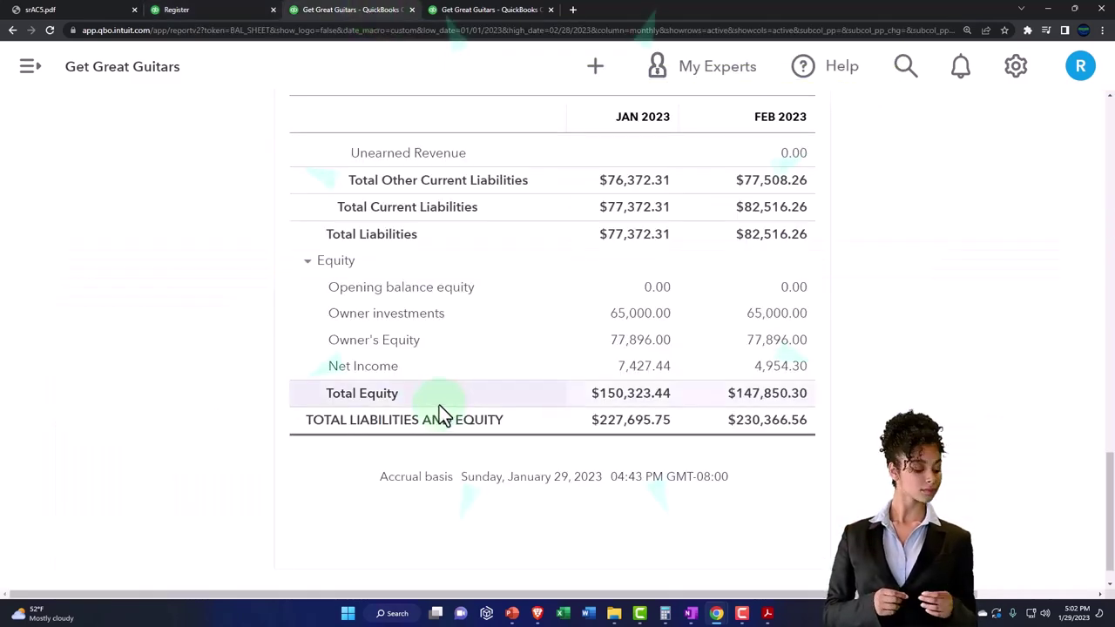
scroll(439, 406, "up", 10)
scroll(452, 414, "up", 10)
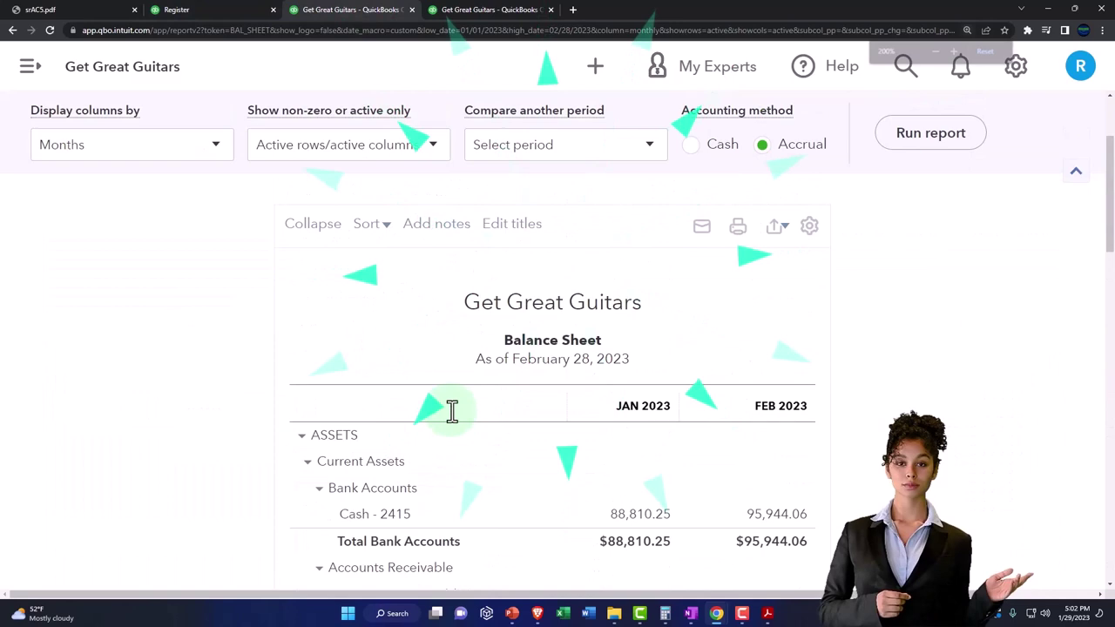
key("ctrl+minus")
scroll(451, 411, "down", 1)
left_click(644, 392)
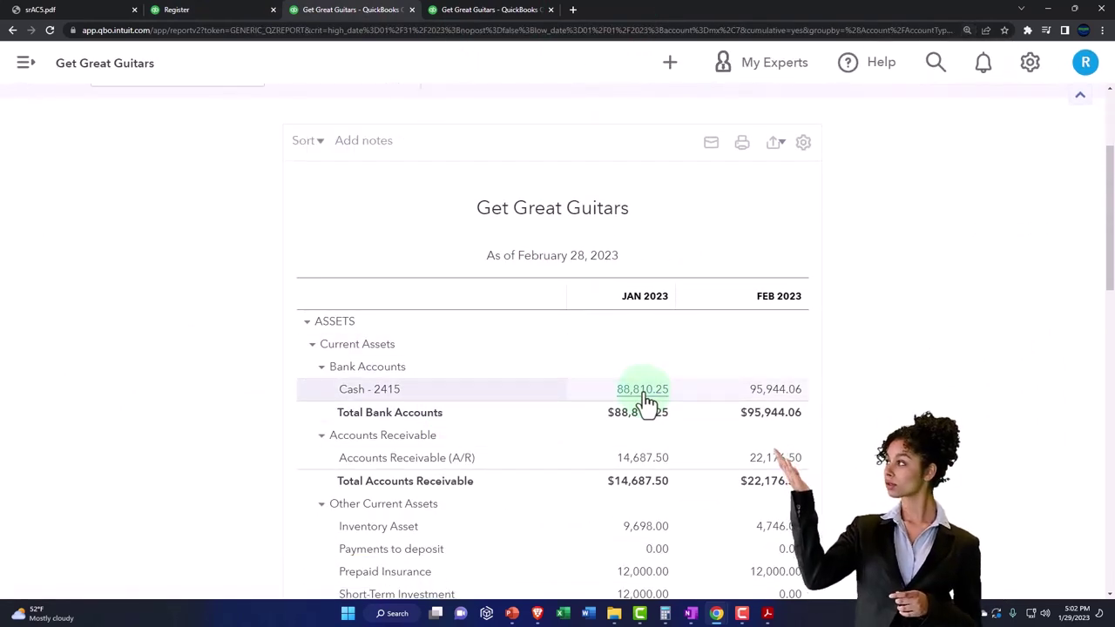
scroll(566, 423, "down", 6)
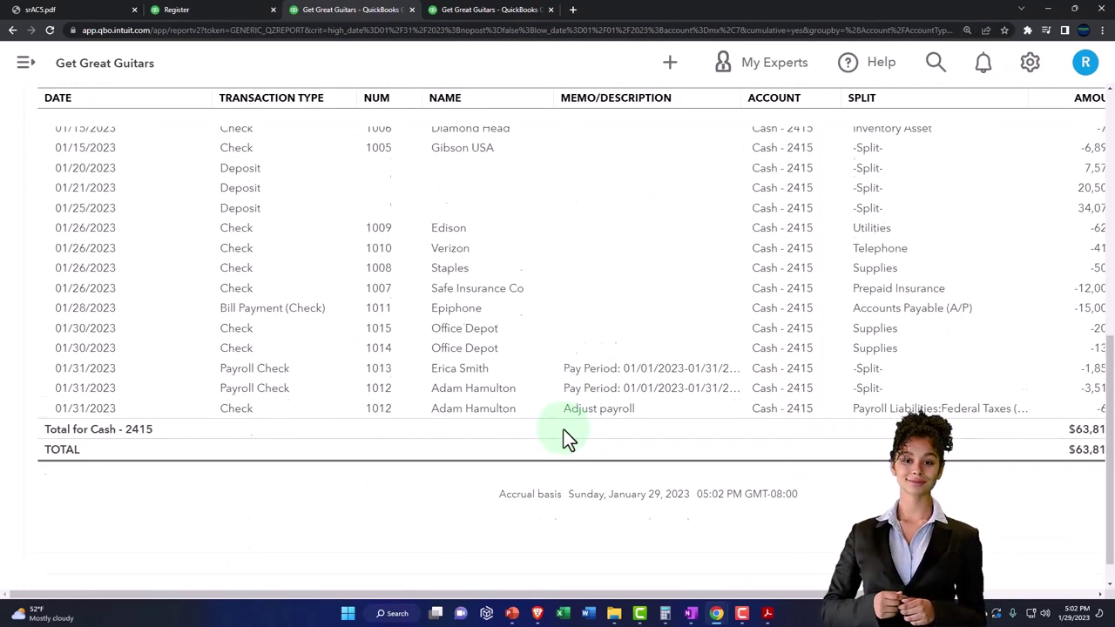
key("ctrl+minus")
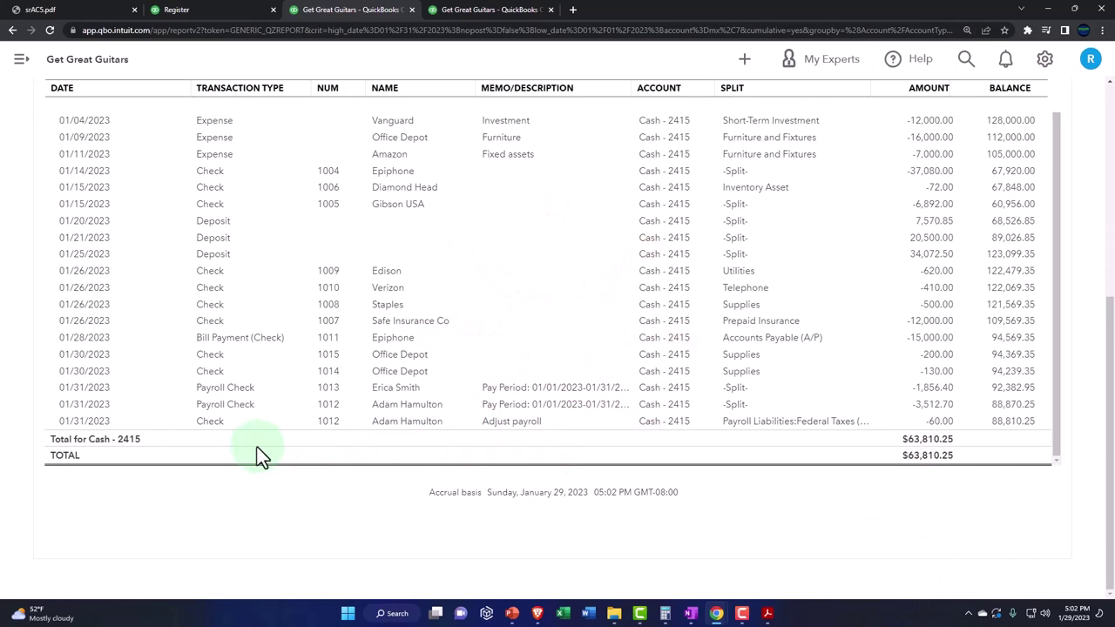
scroll(257, 444, "up", 10)
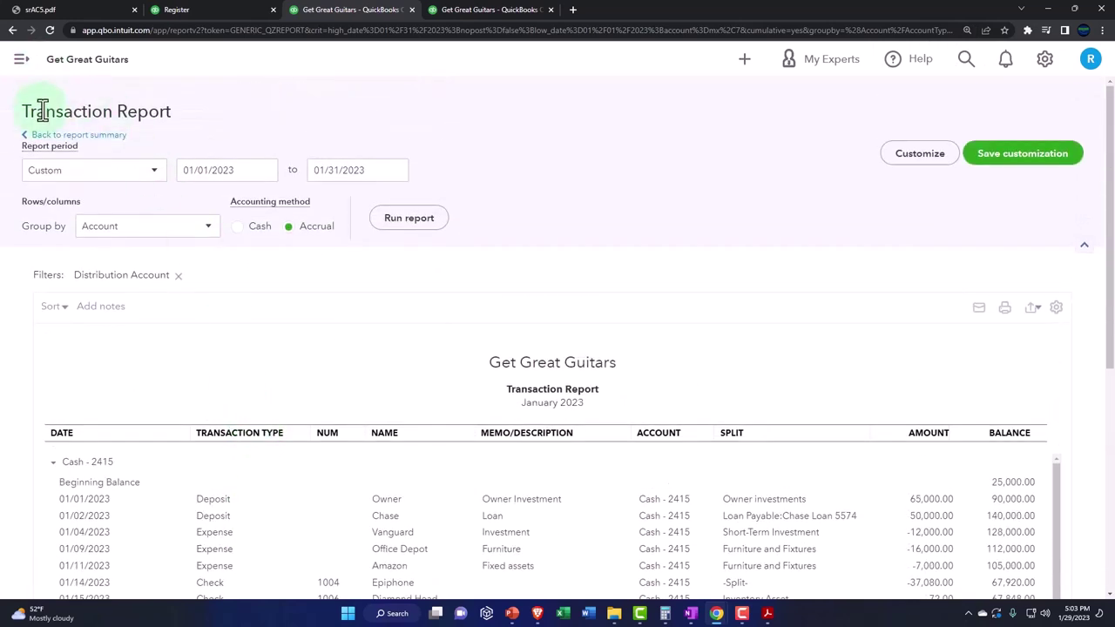
left_click(44, 138)
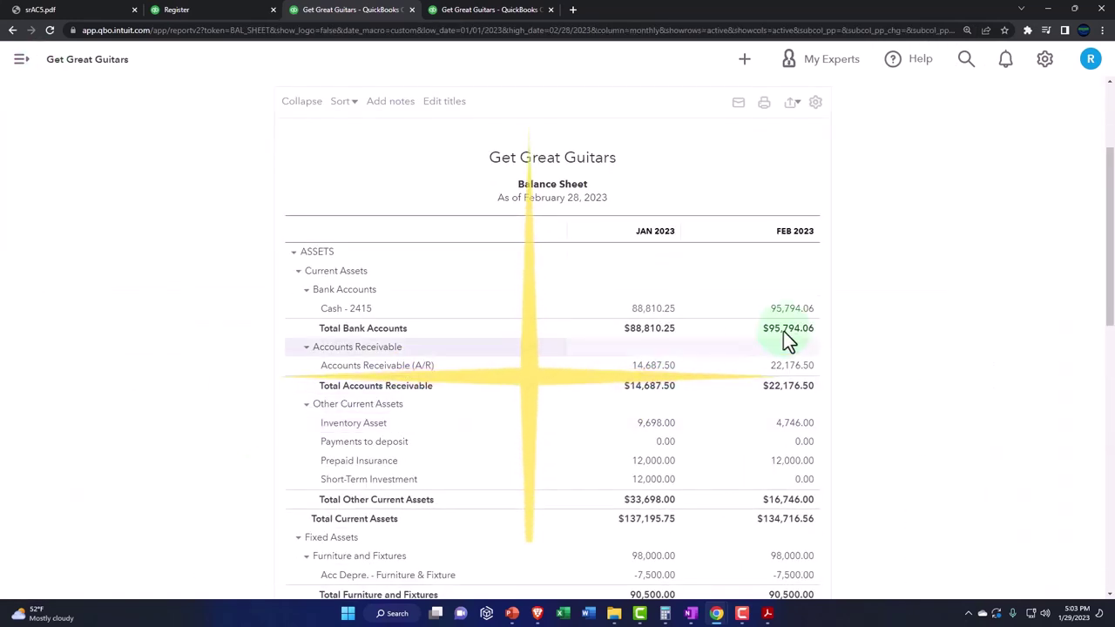
- Check the February bank account transaction detail for the draw expense and return to the Balance Sheet
left_click(794, 331)
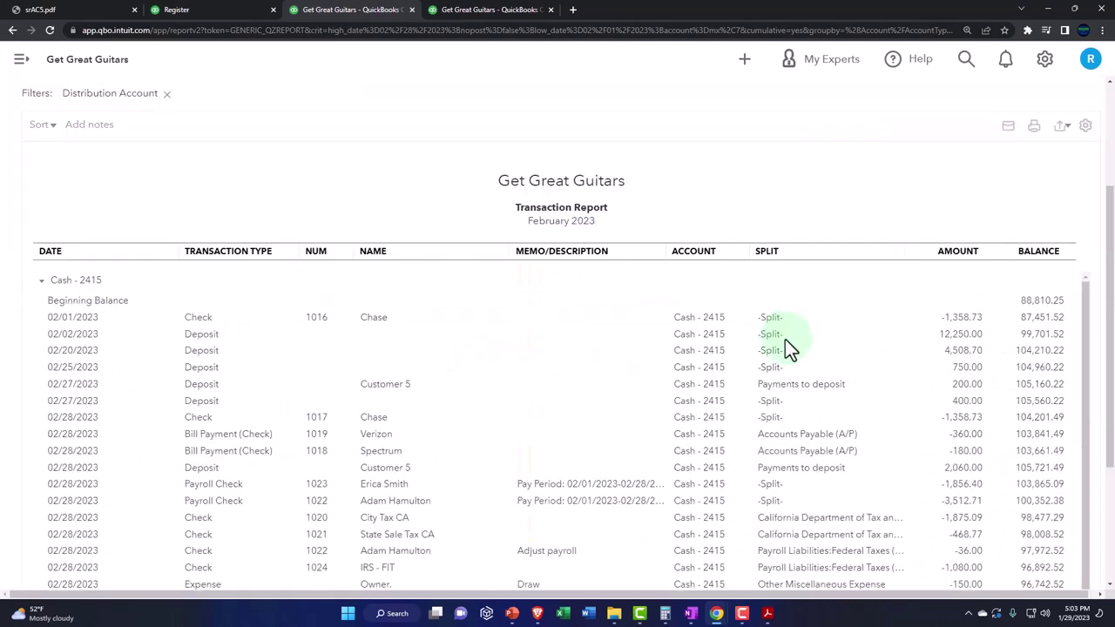
scroll(645, 460, "down", 3)
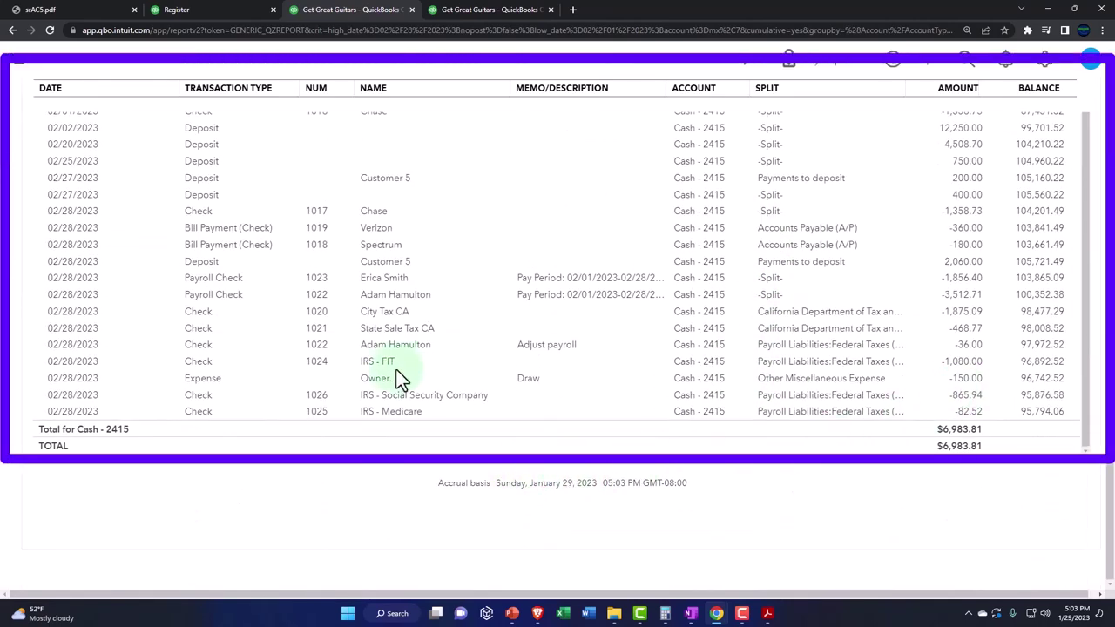
scroll(398, 451, "up", 5)
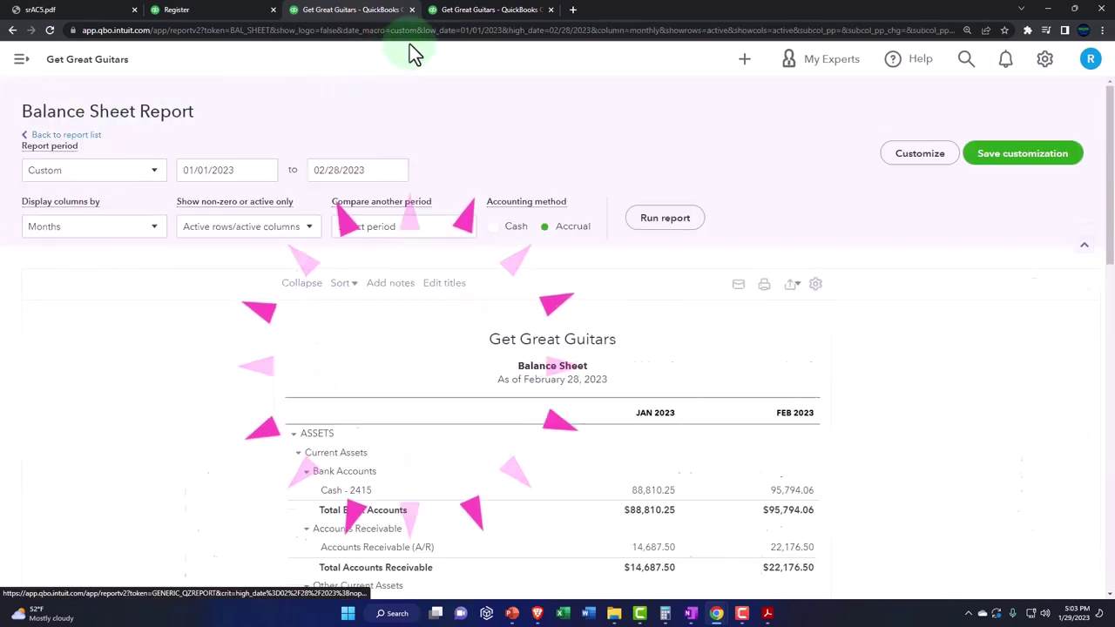
- Review Other Miscellaneous Expense for February under Other Expenses on the Profit and Loss report
left_click(460, 14)
scroll(443, 296, "up", 10)
scroll(445, 303, "up", 1)
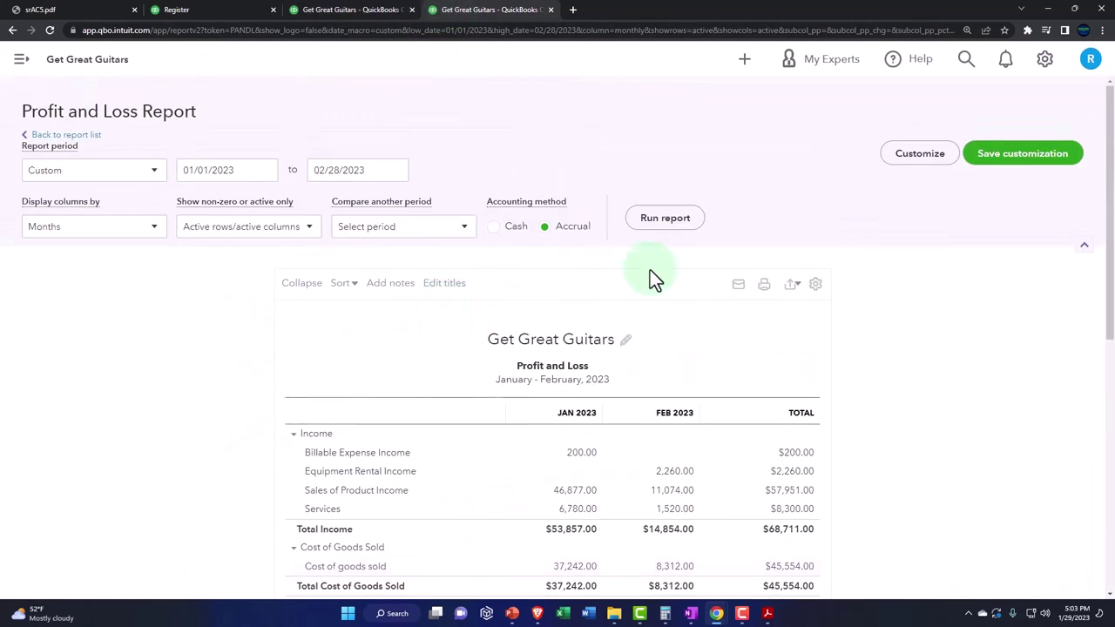
scroll(636, 375, "down", 6)
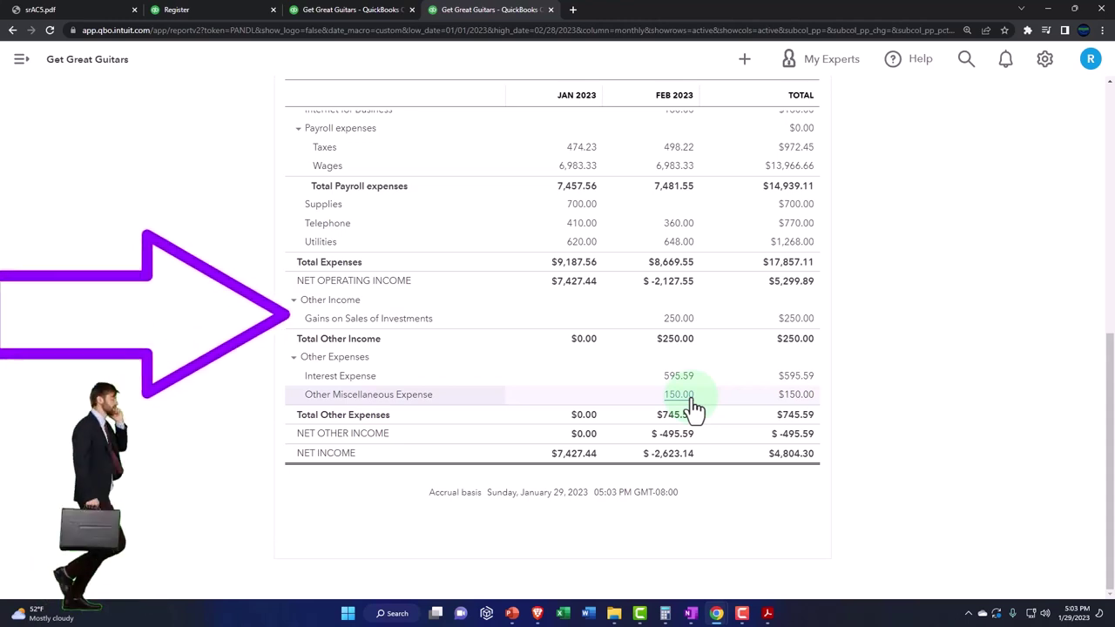
key("ctrl+plus")
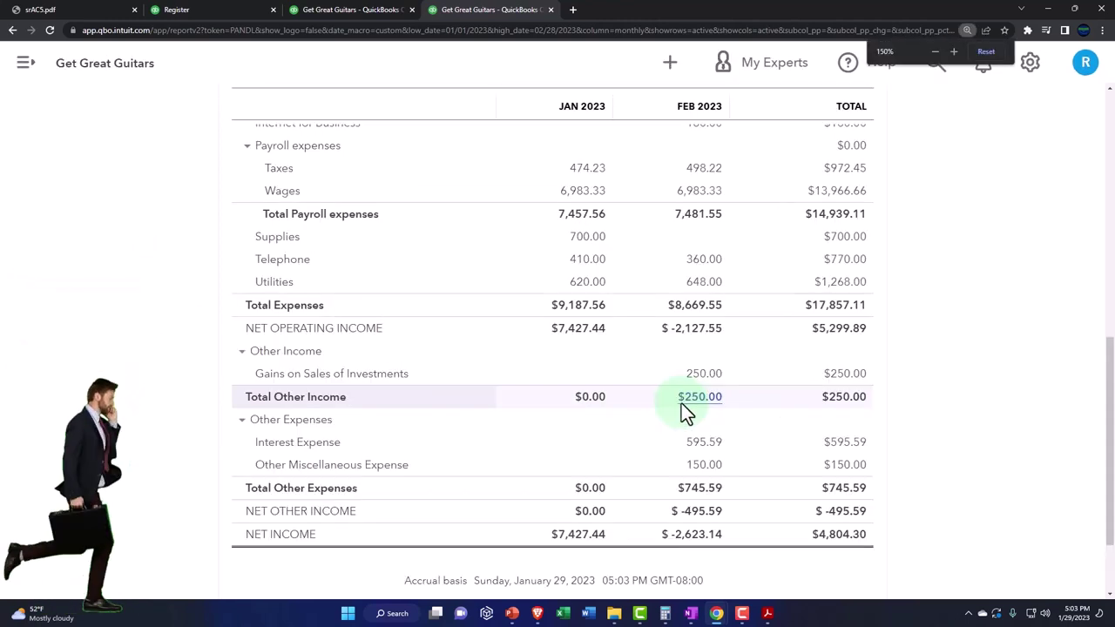
- Check the bank service charges on the January bank statement PDF and return to the blank expense in the Cash - 2415 register
left_click(226, 12)
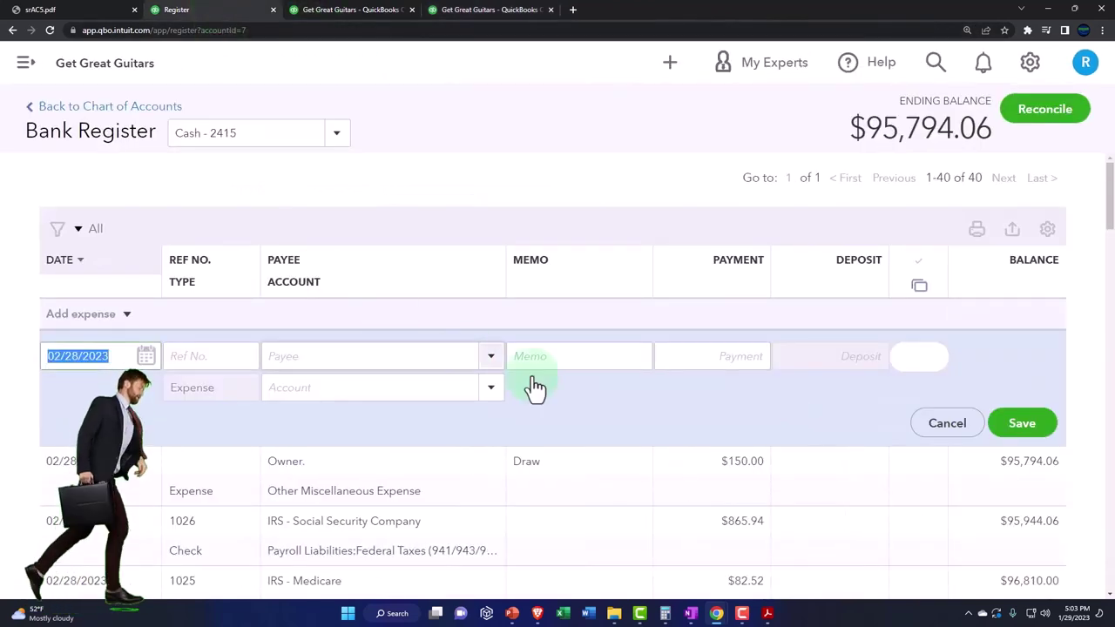
left_click(768, 613)
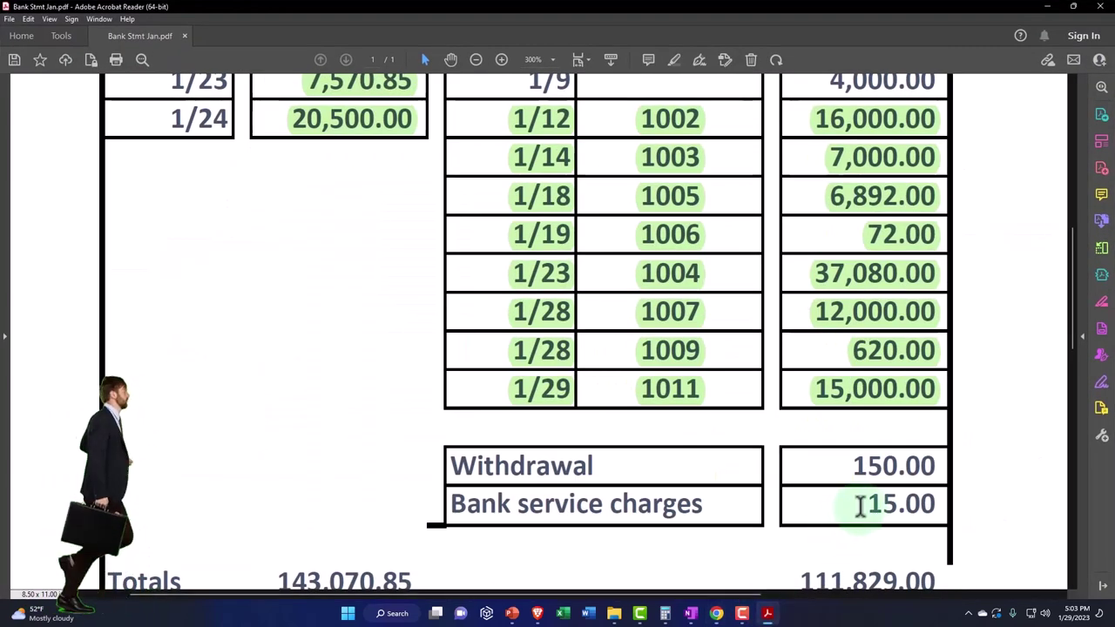
left_click(769, 614)
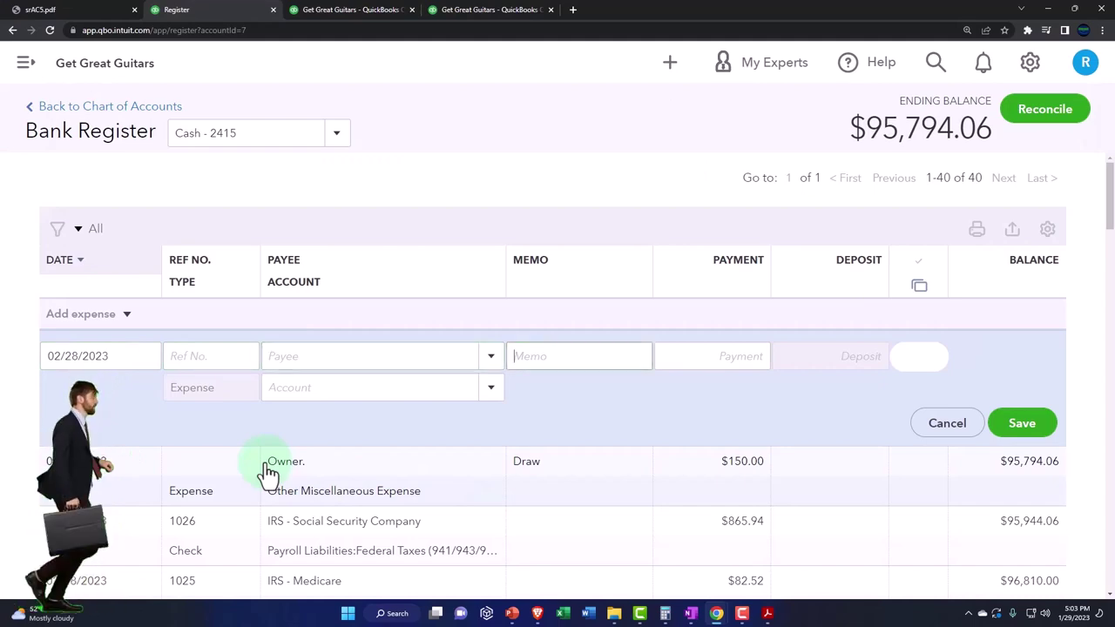
- Complete the blank register expense with memo Bank charge, payment 15.00 and account Bank fees & service charges, and save it
type("Bank charge")
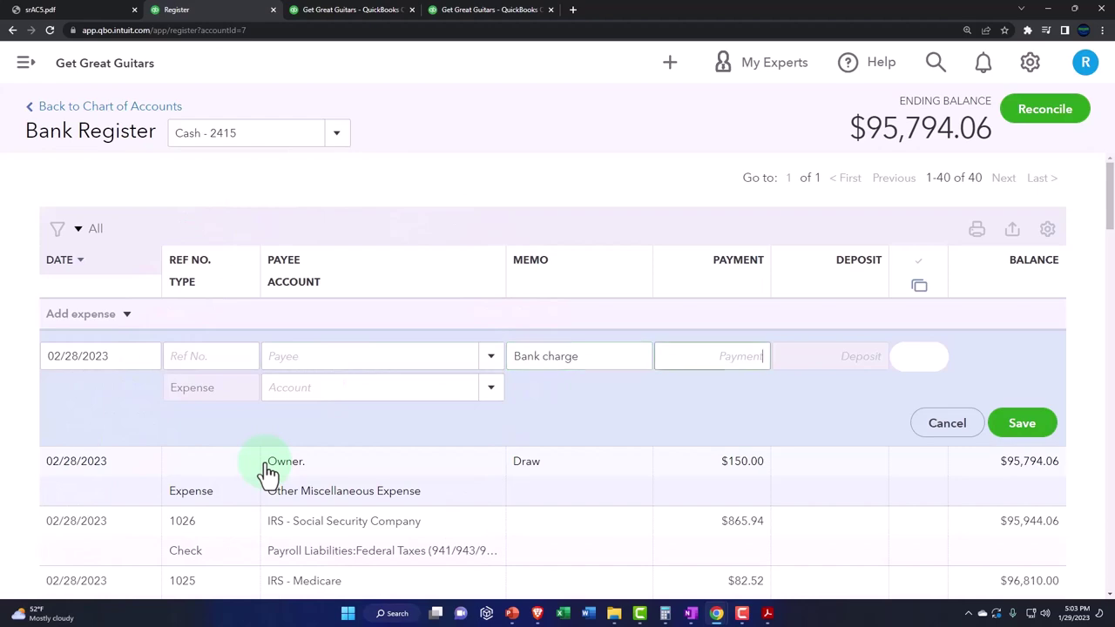
key("Tab")
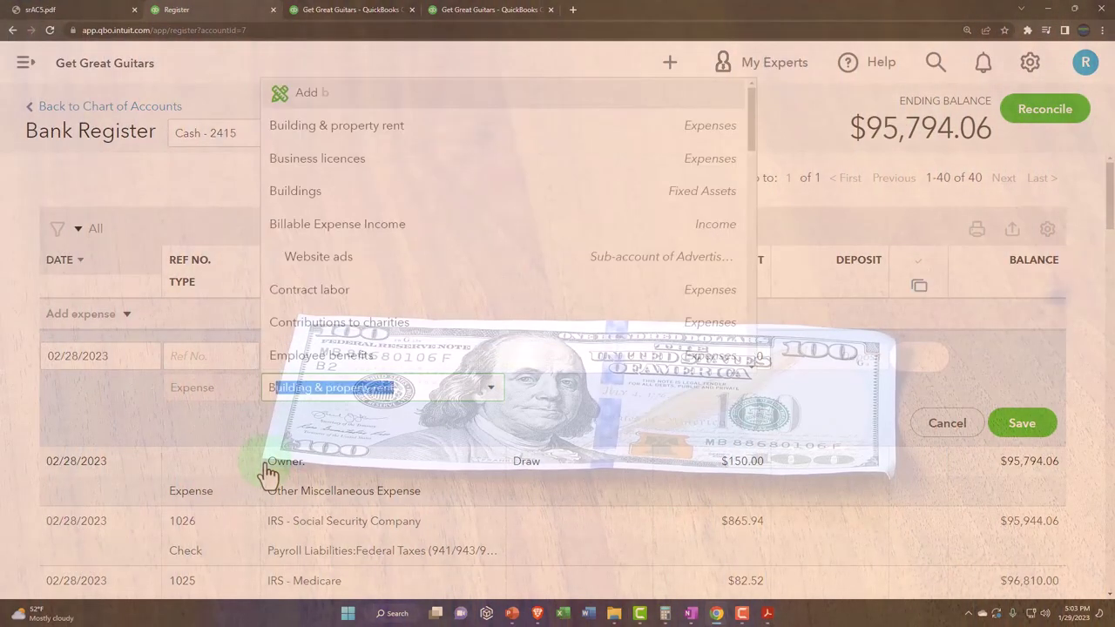
type("Services")
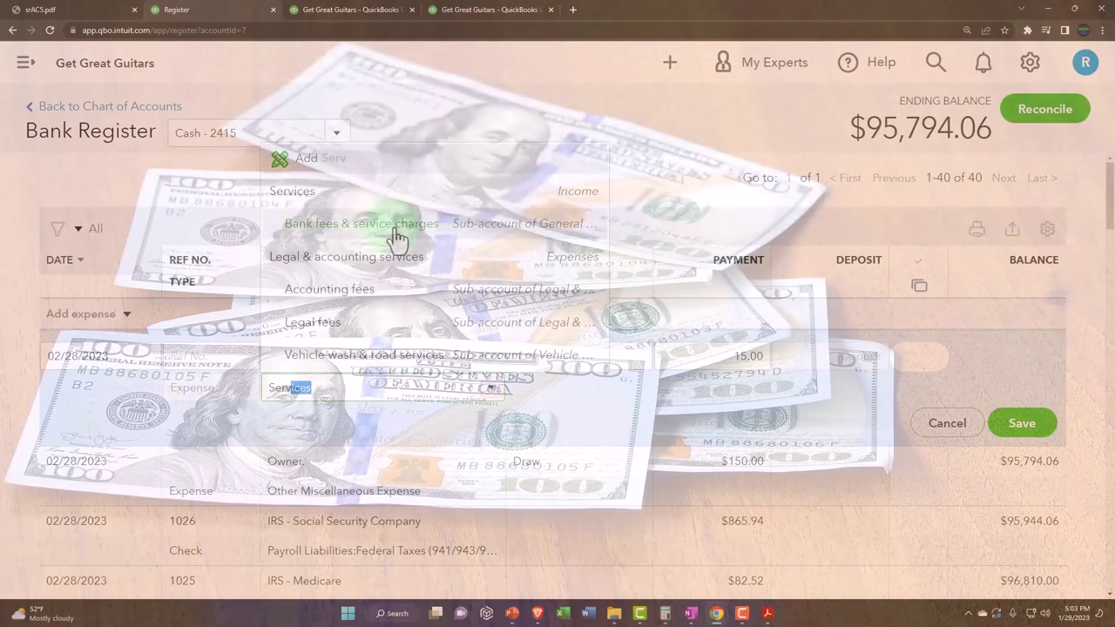
left_click(397, 234)
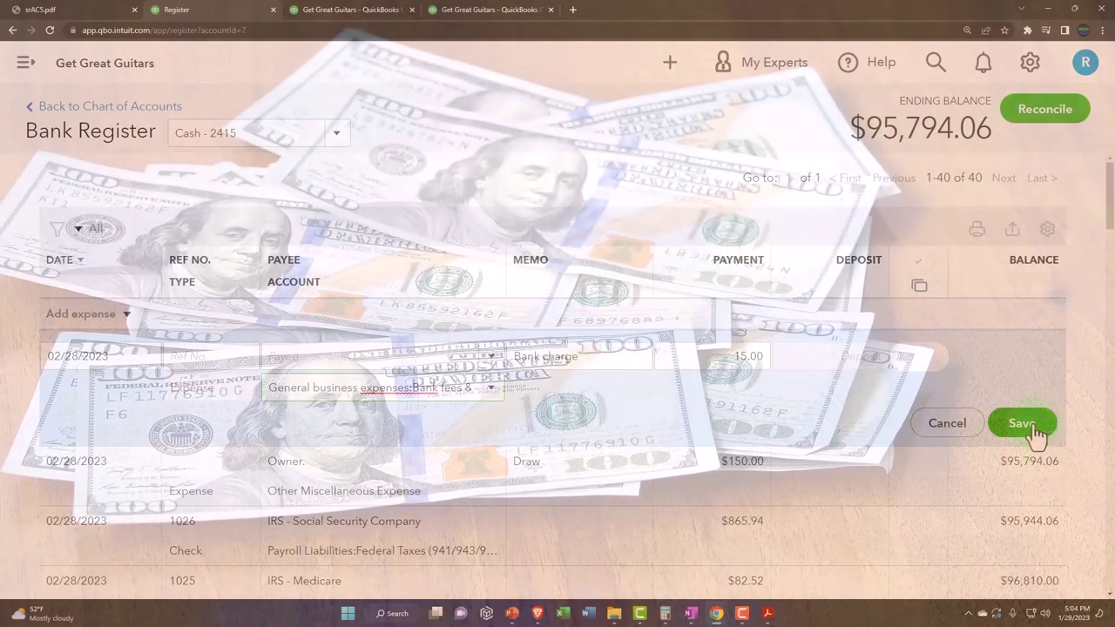
left_click(1023, 425)
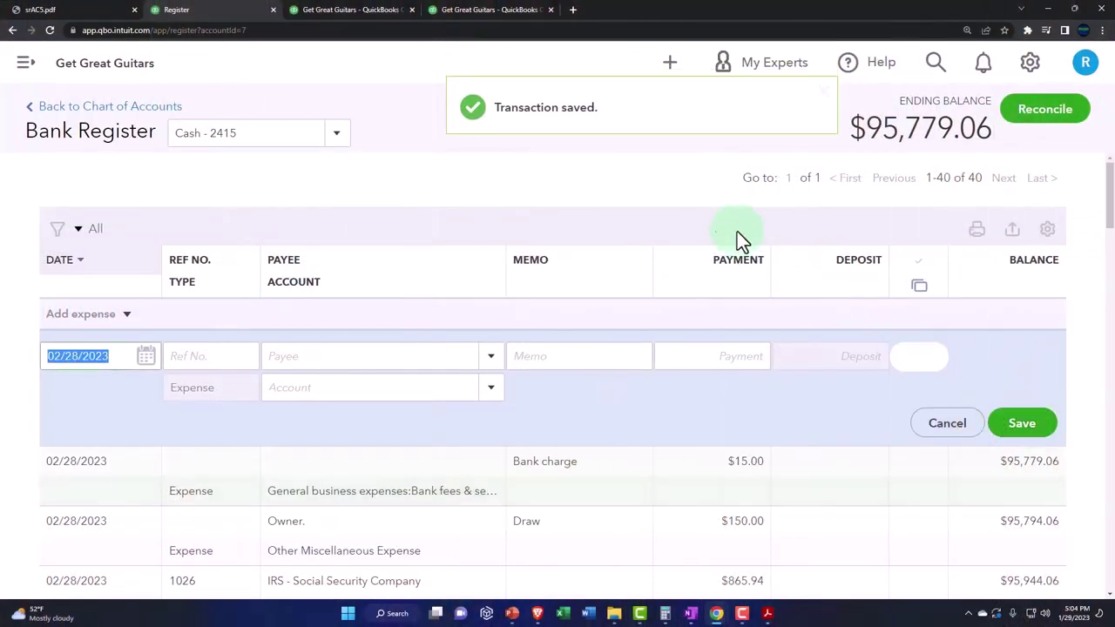
- Rerun the Balance Sheet, check the January transaction detail for Cash - 2415, and return to the report summary
left_click(384, 10)
scroll(446, 309, "up", 3)
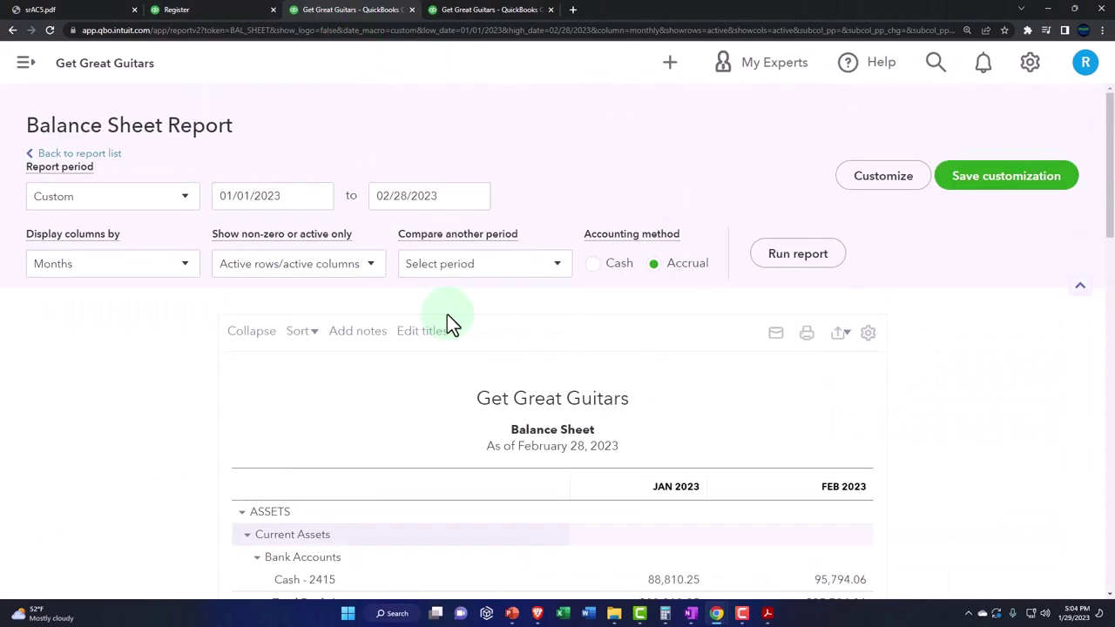
left_click(775, 262)
scroll(747, 398, "down", 3)
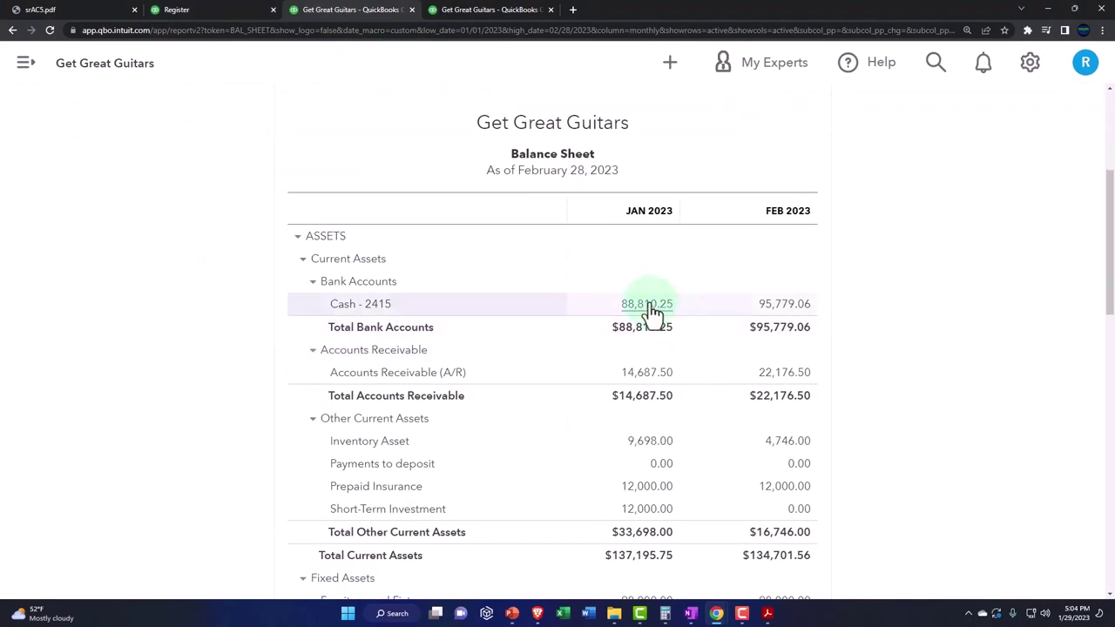
left_click(649, 305)
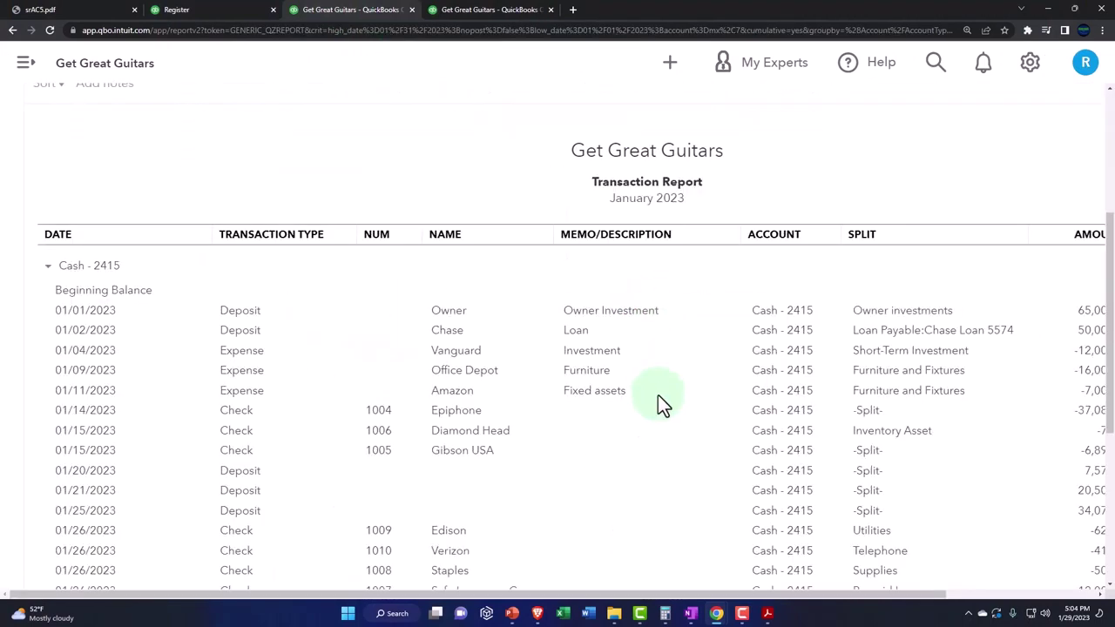
scroll(99, 122, "up", 5)
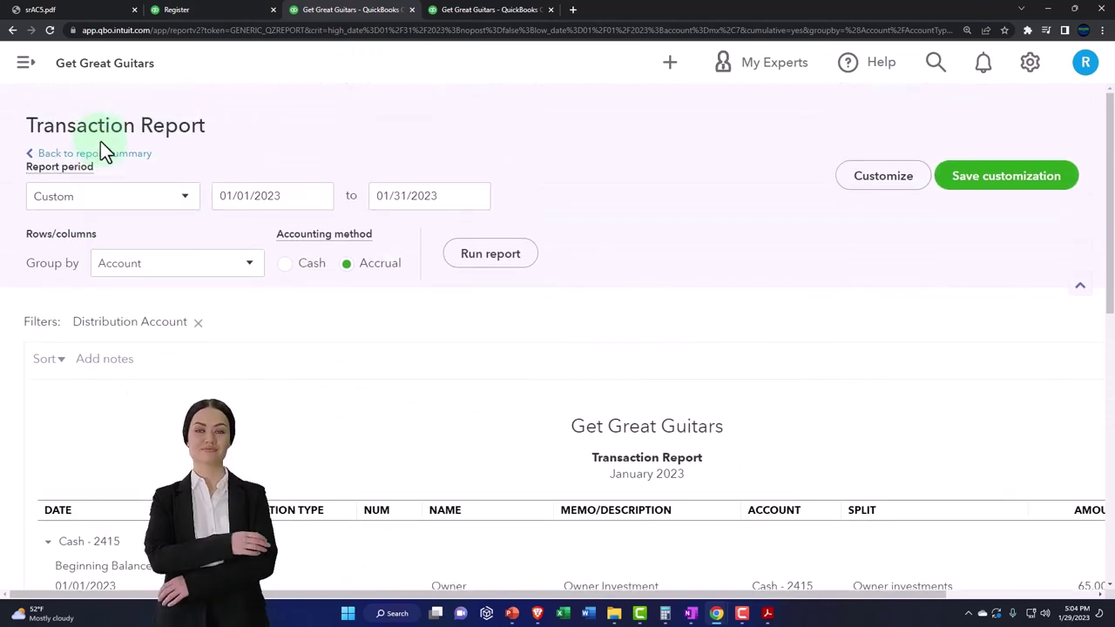
left_click(103, 155)
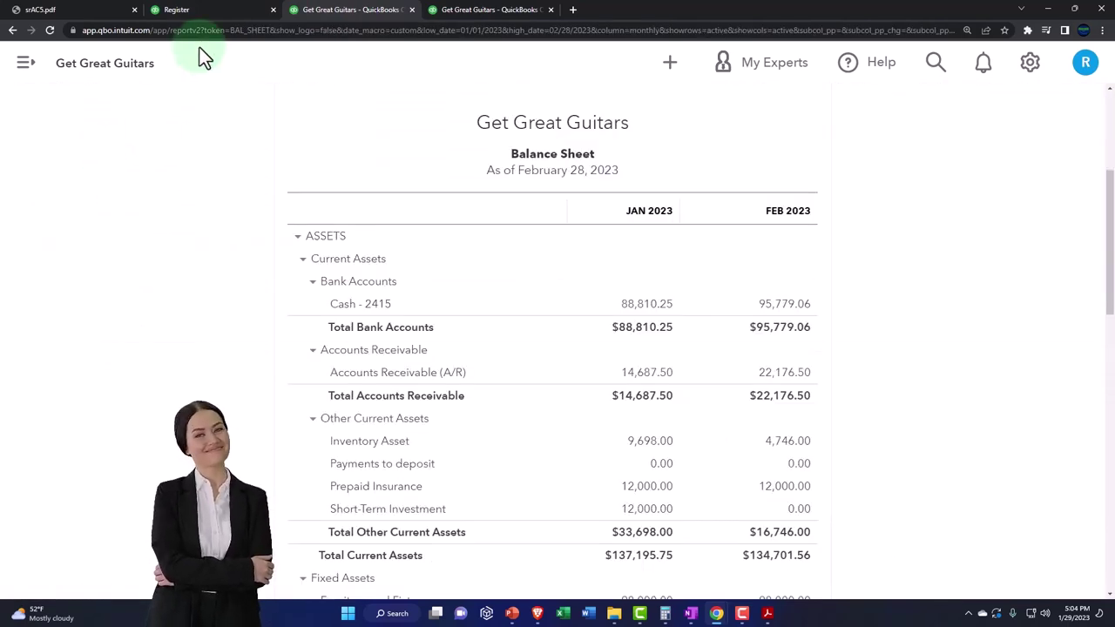
- Return to the Cash - 2415 register and look through its entries back to the opening balance
left_click(195, 9)
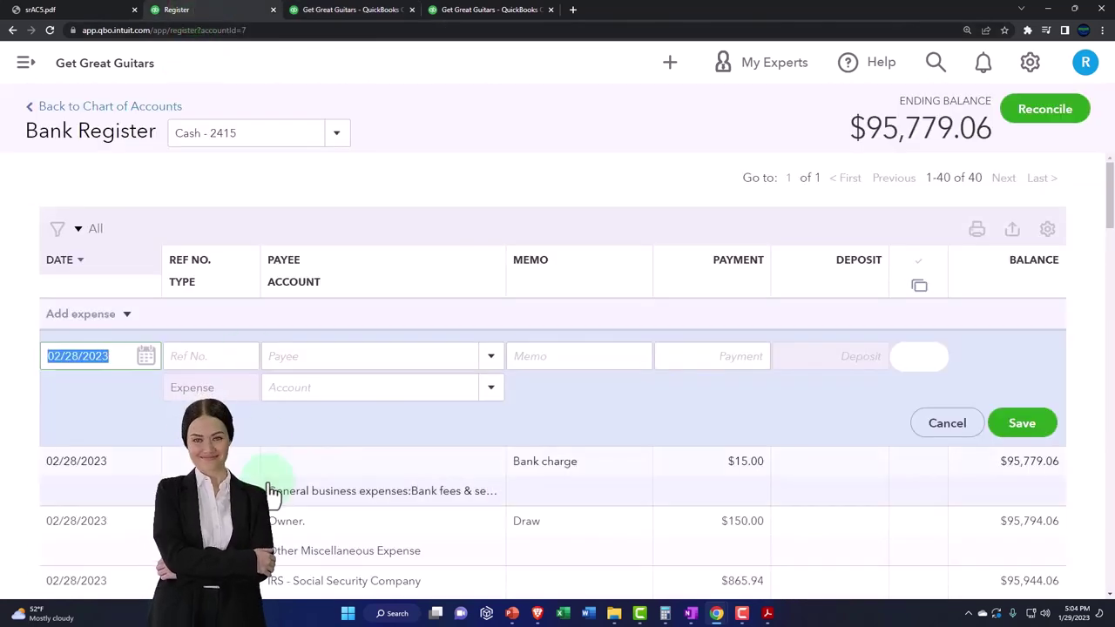
scroll(272, 477, "down", 15)
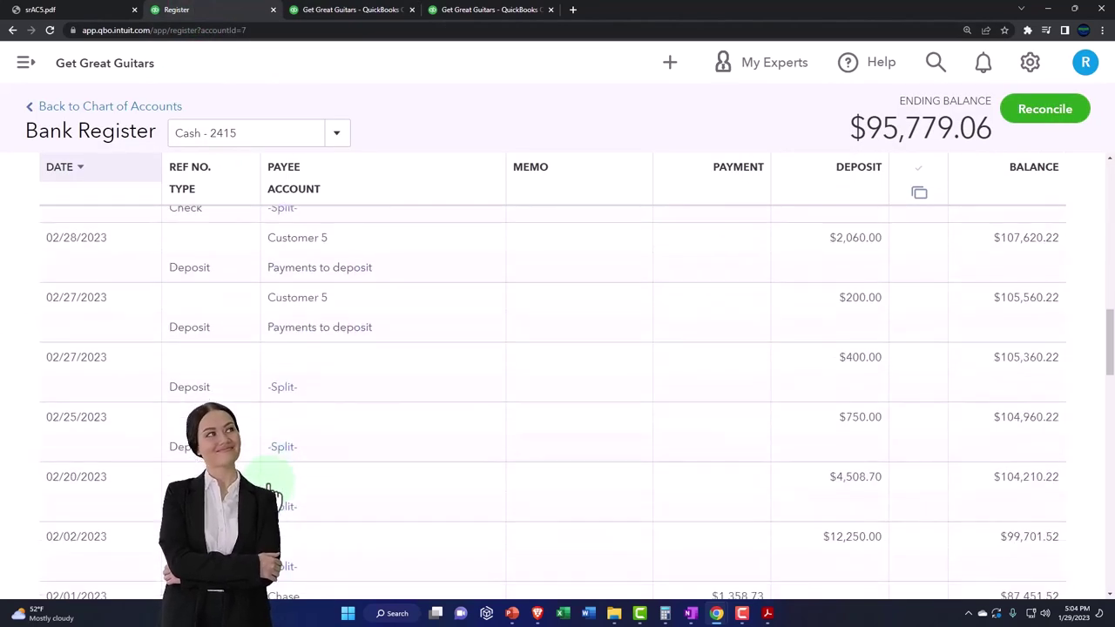
scroll(272, 495, "down", 9)
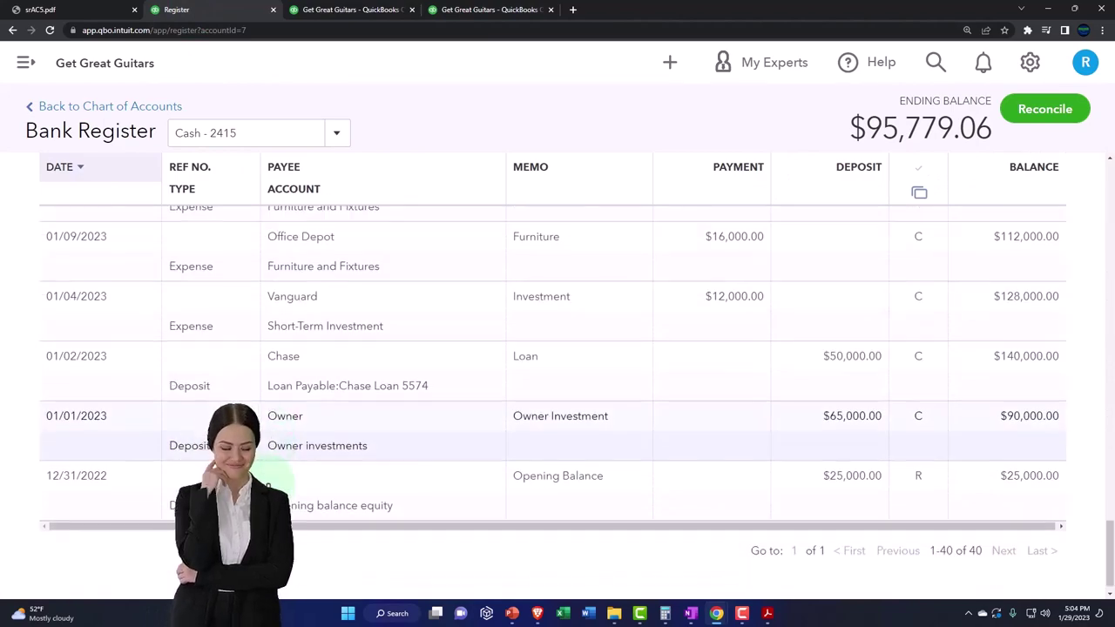
scroll(269, 488, "up", 5)
scroll(268, 488, "up", 15)
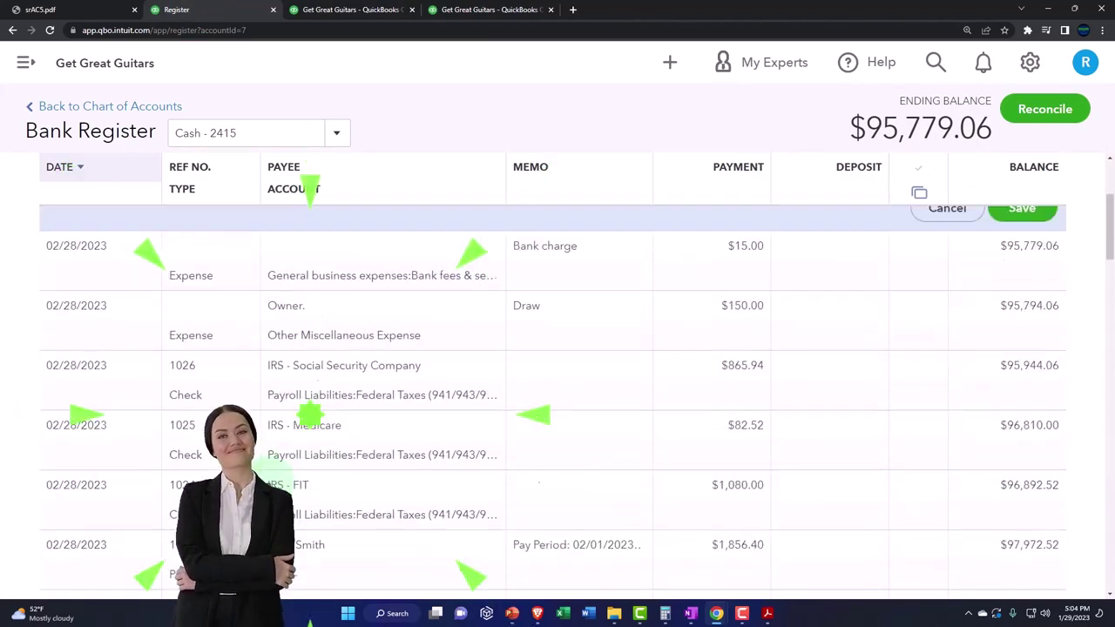
scroll(268, 488, "down", 1)
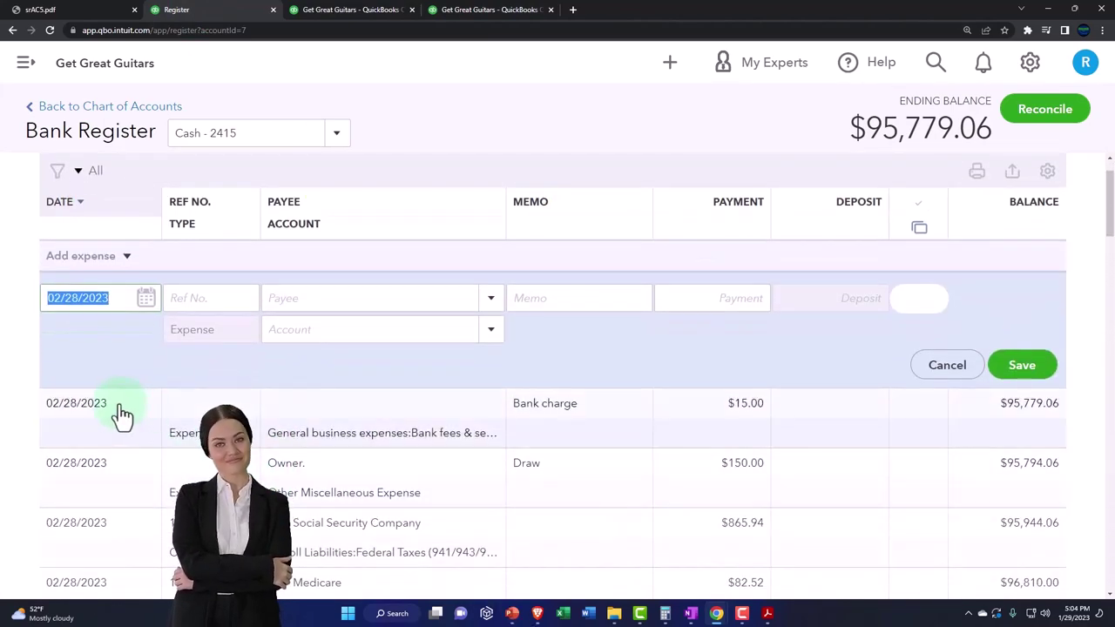
- Try to change the date of the owner's Draw expense to 01/31/2023 directly in the register
left_click(122, 415)
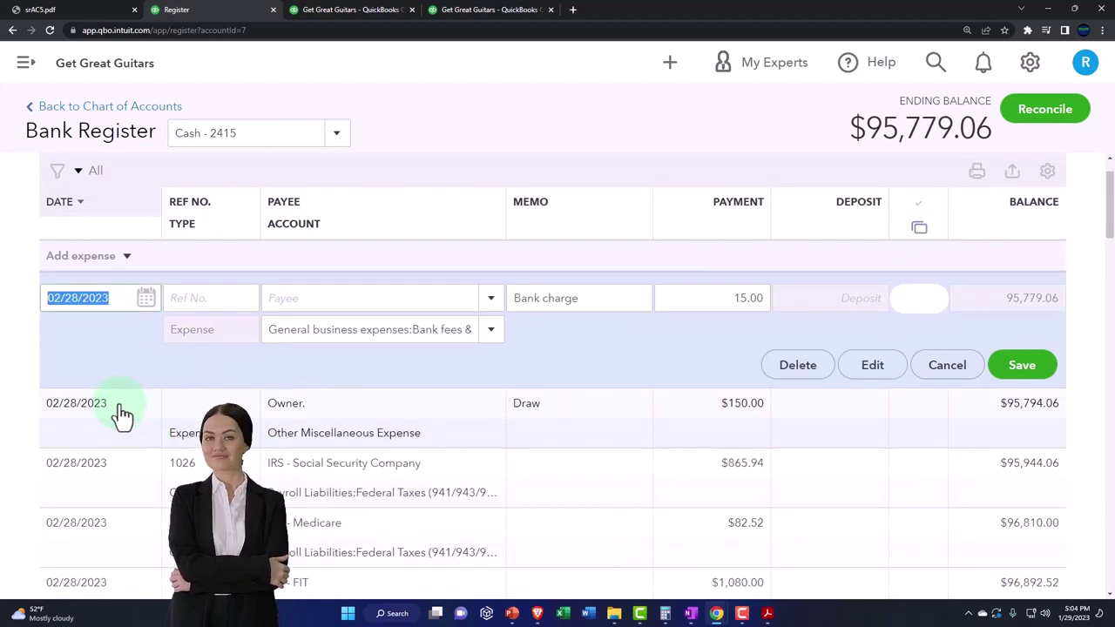
left_click(176, 430)
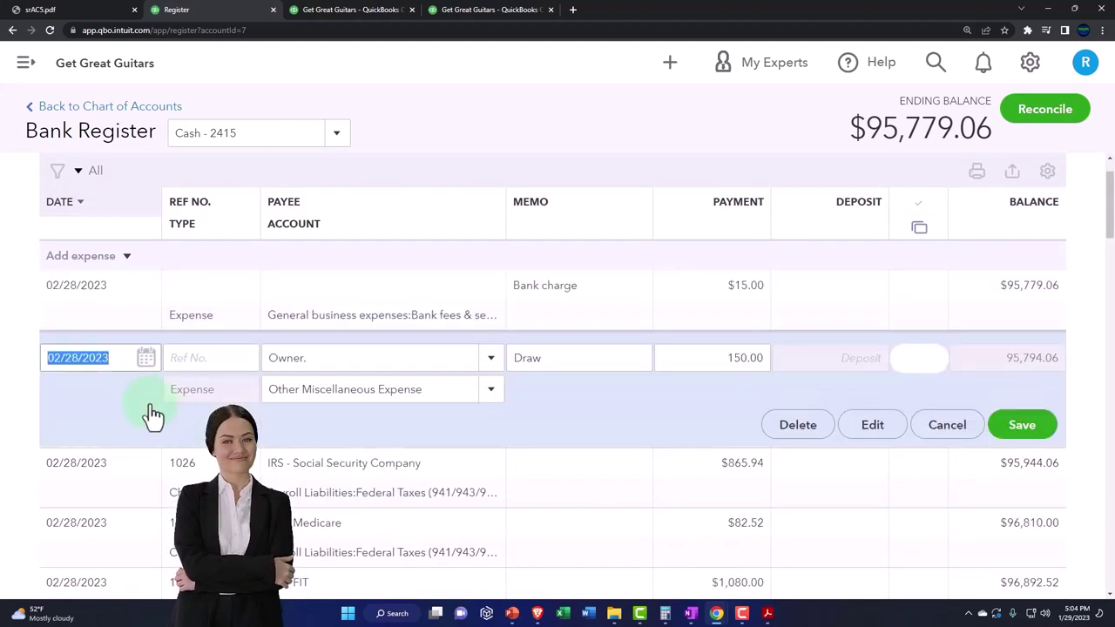
left_click(63, 358)
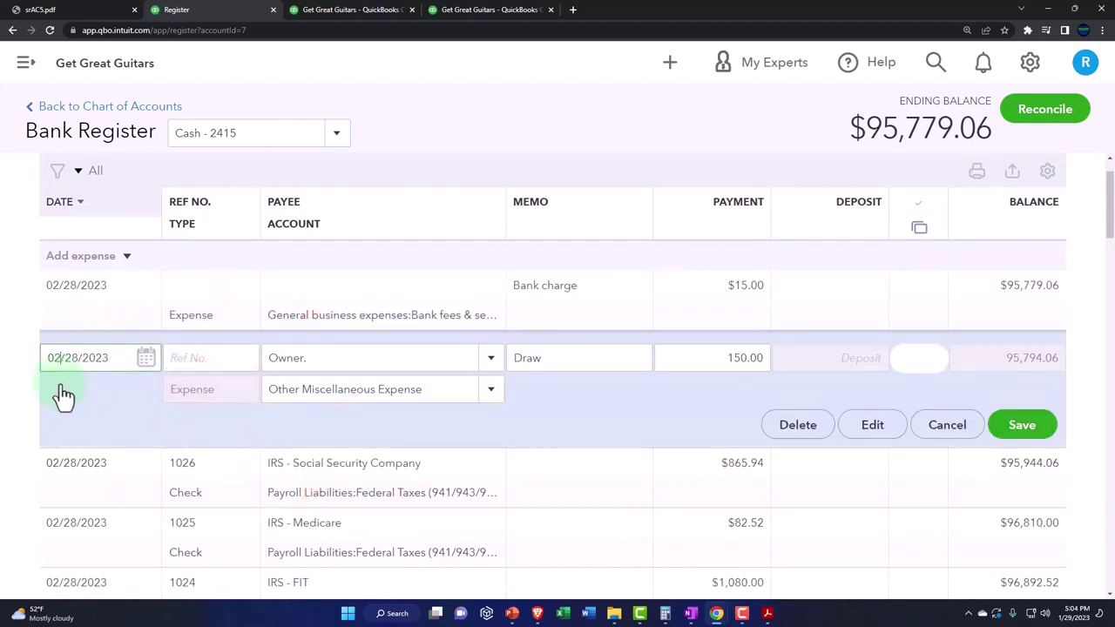
key("BackSpace")
type("1/")
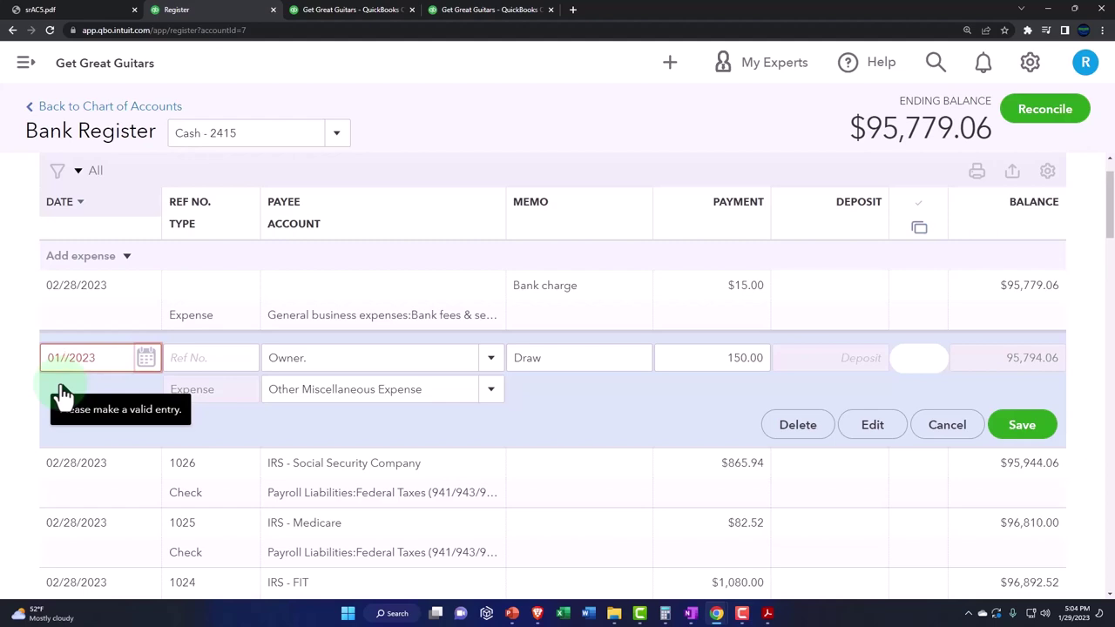
type("31")
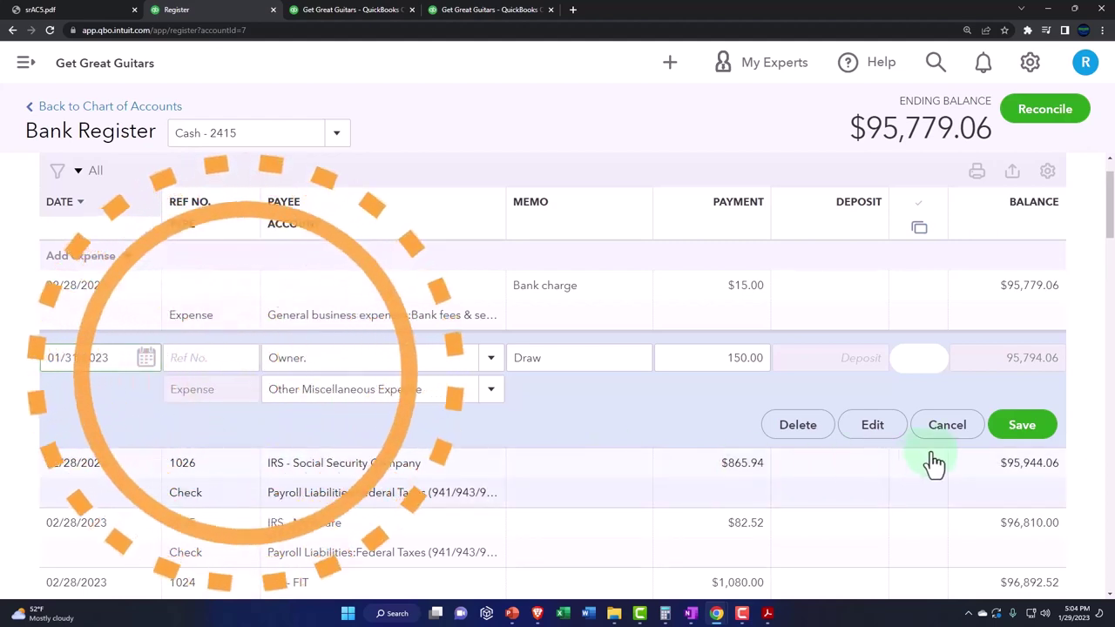
left_click(1028, 426)
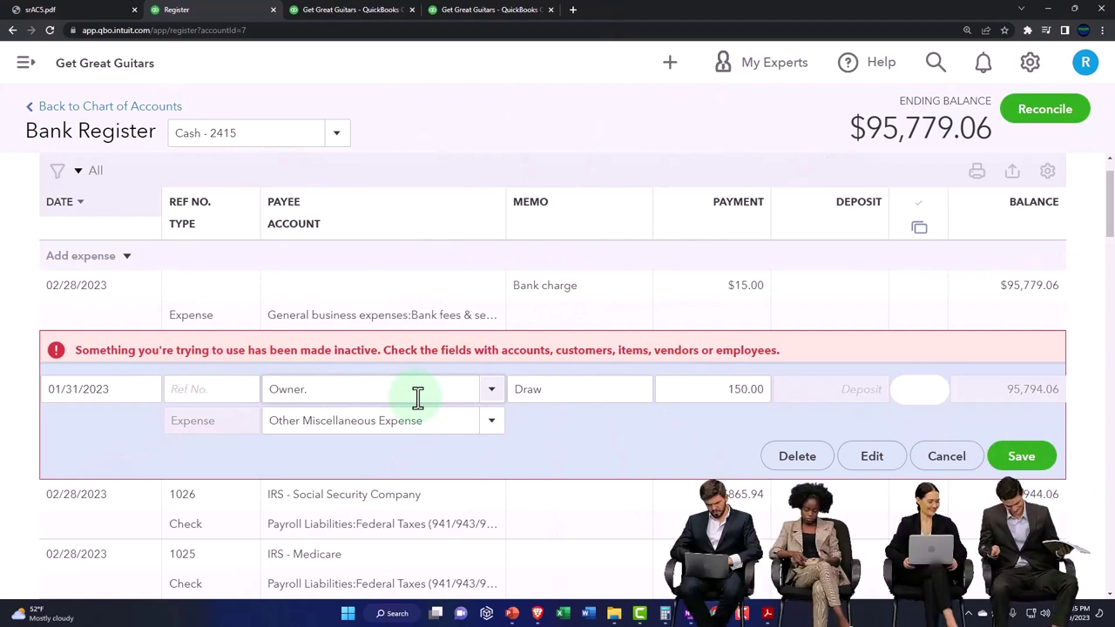
key("Return")
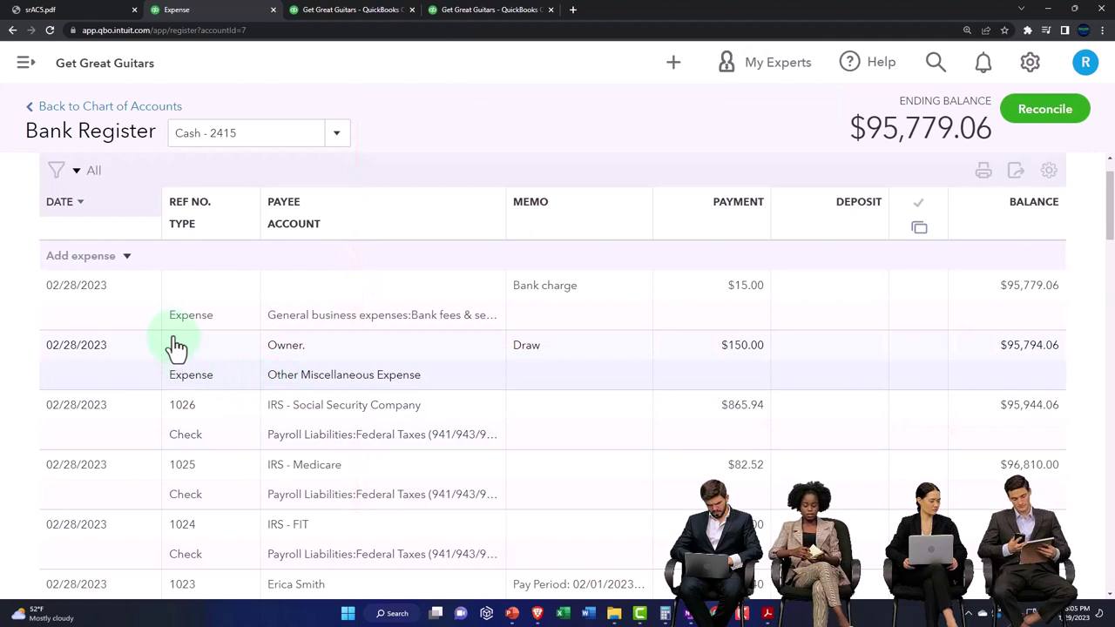
- Open the Bank charge expense in its full form and set the payment date to 01/31/2023
scroll(241, 387, "up", 1)
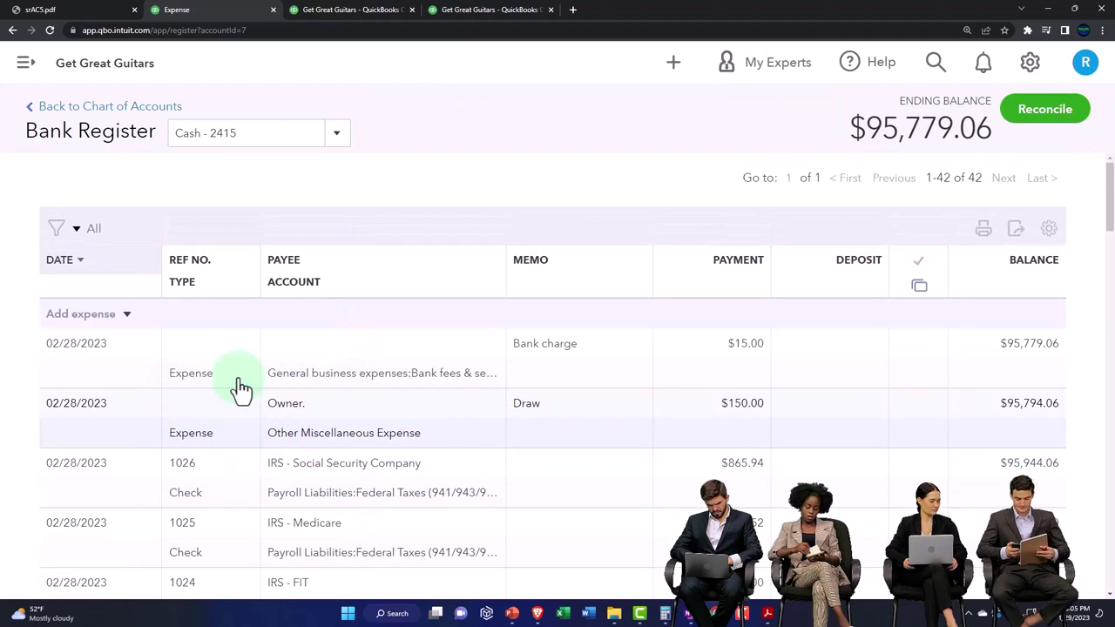
left_click(131, 376)
left_click(872, 426)
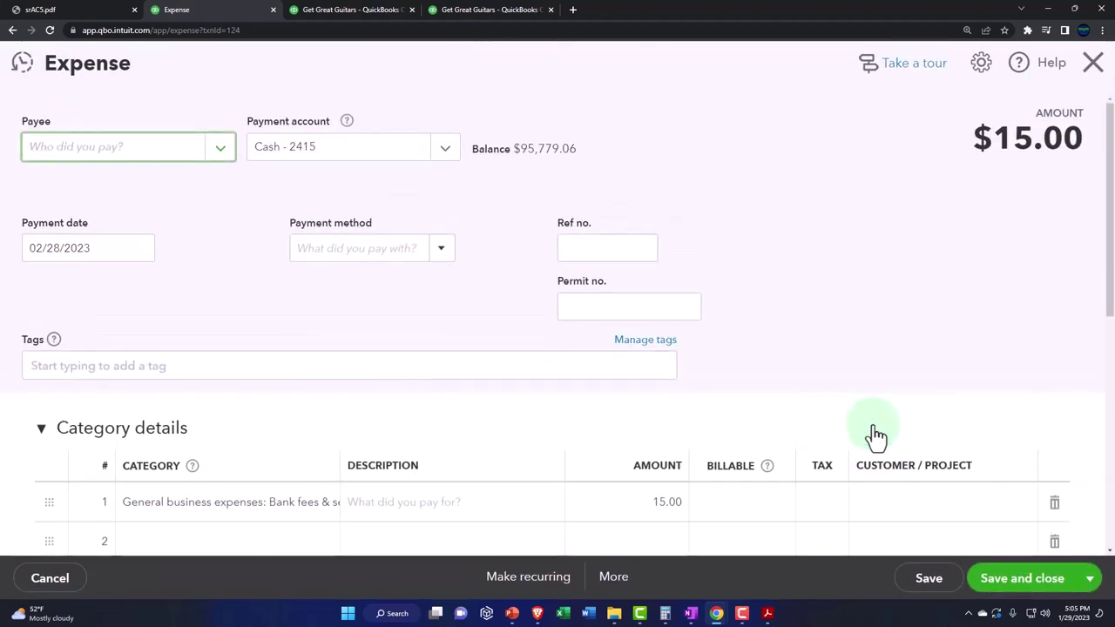
left_click(103, 249)
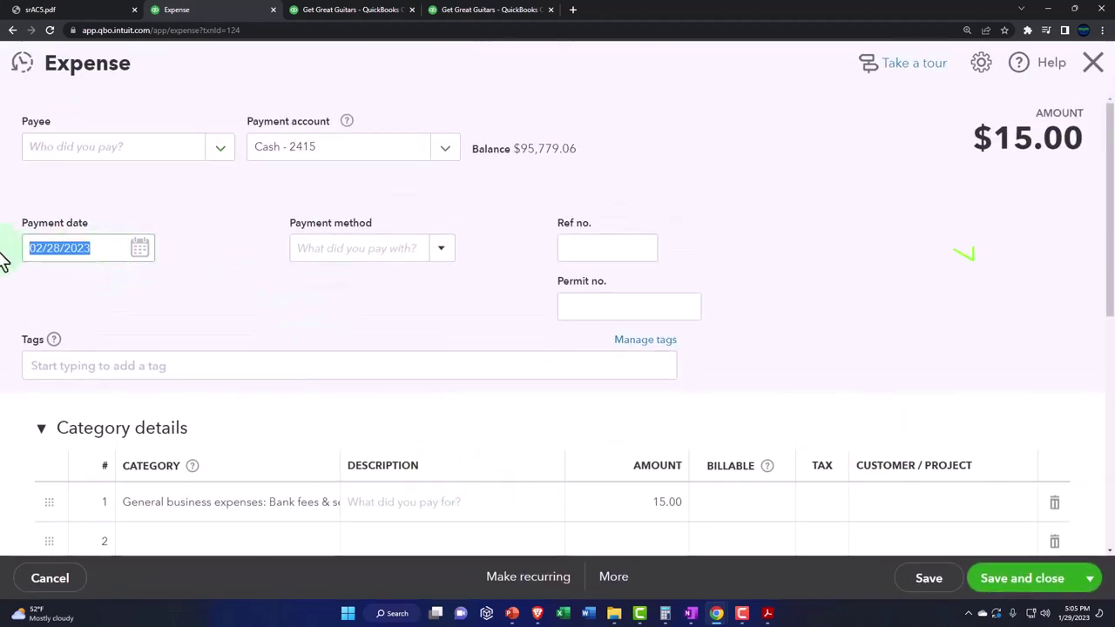
type("01/31/2023")
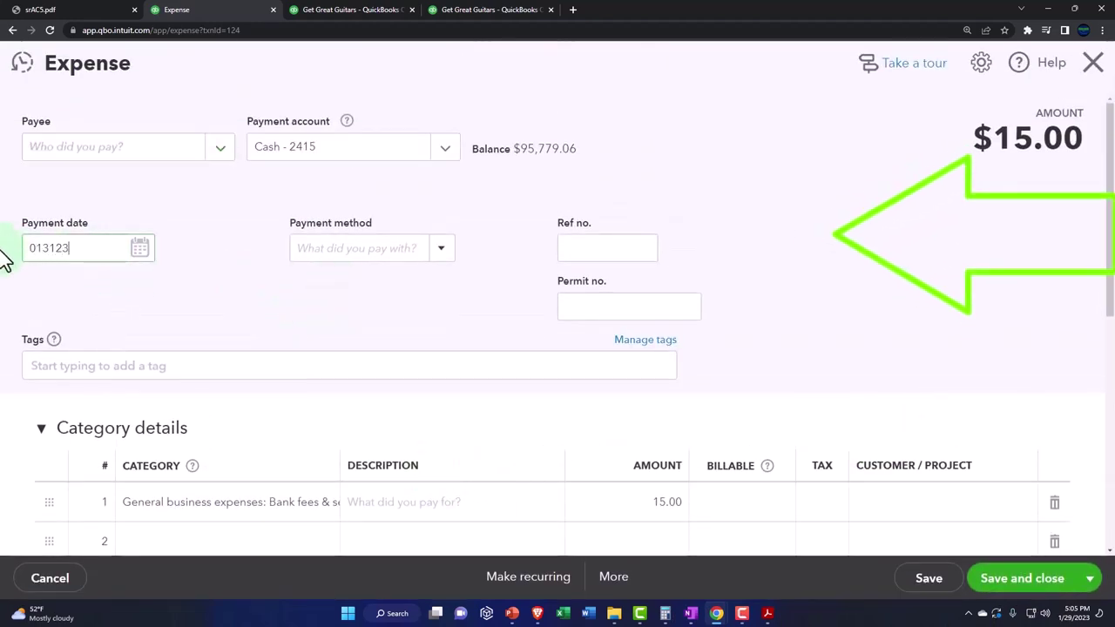
key("Tab")
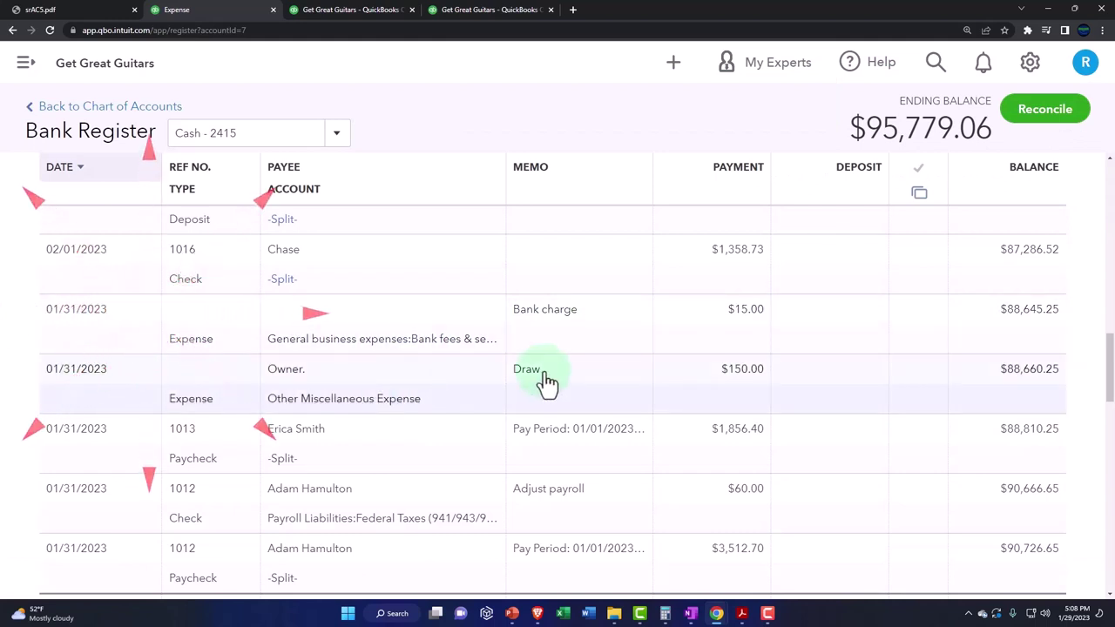
- Rerun the Balance Sheet report and check the January balance of Cash - 2415
left_click(360, 11)
scroll(578, 259, "up", 3)
left_click(789, 211)
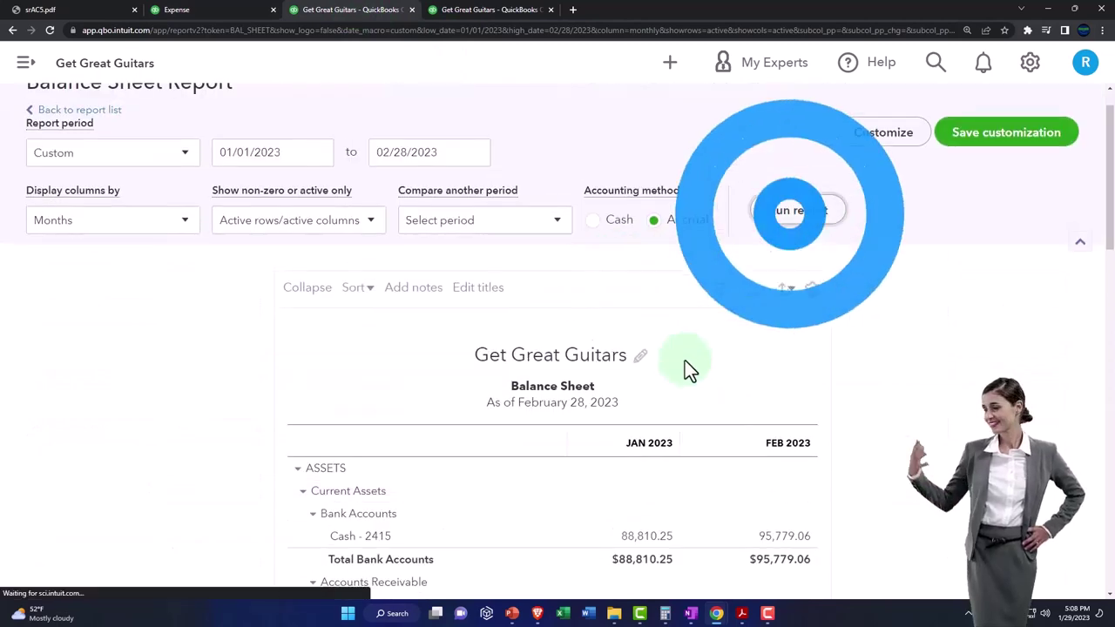
scroll(685, 360, "down", 3)
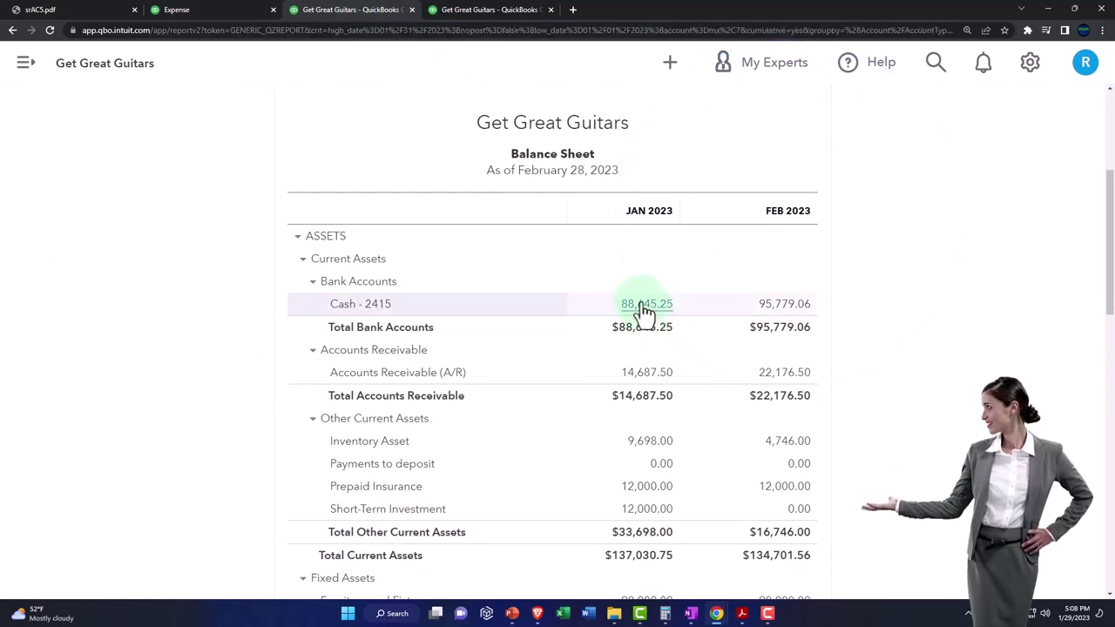
- Open the January Cash - 2415 transaction detail, reduce the page zoom to 125%, and review the draw and bank charge entries
left_click(646, 307)
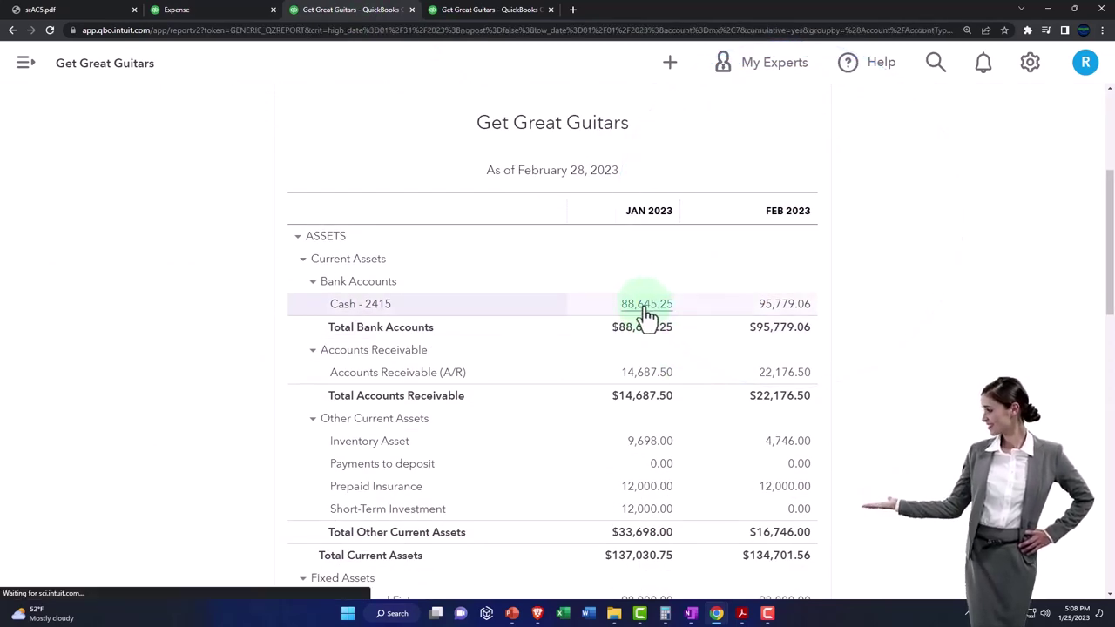
scroll(436, 469, "down", 10)
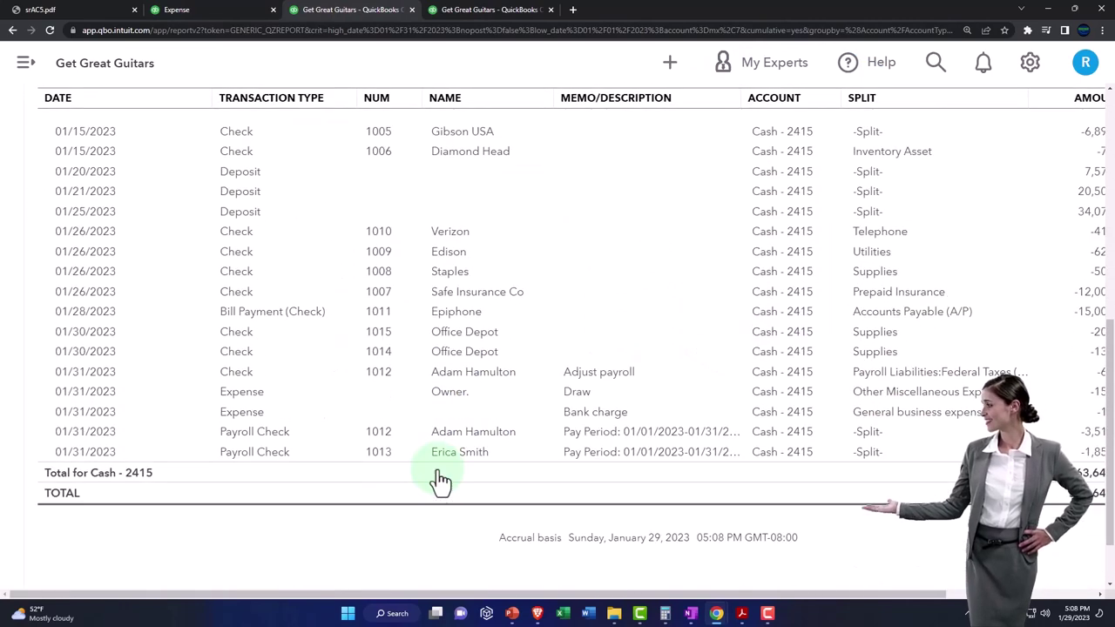
key("ctrl+minus")
scroll(437, 469, "up", 10)
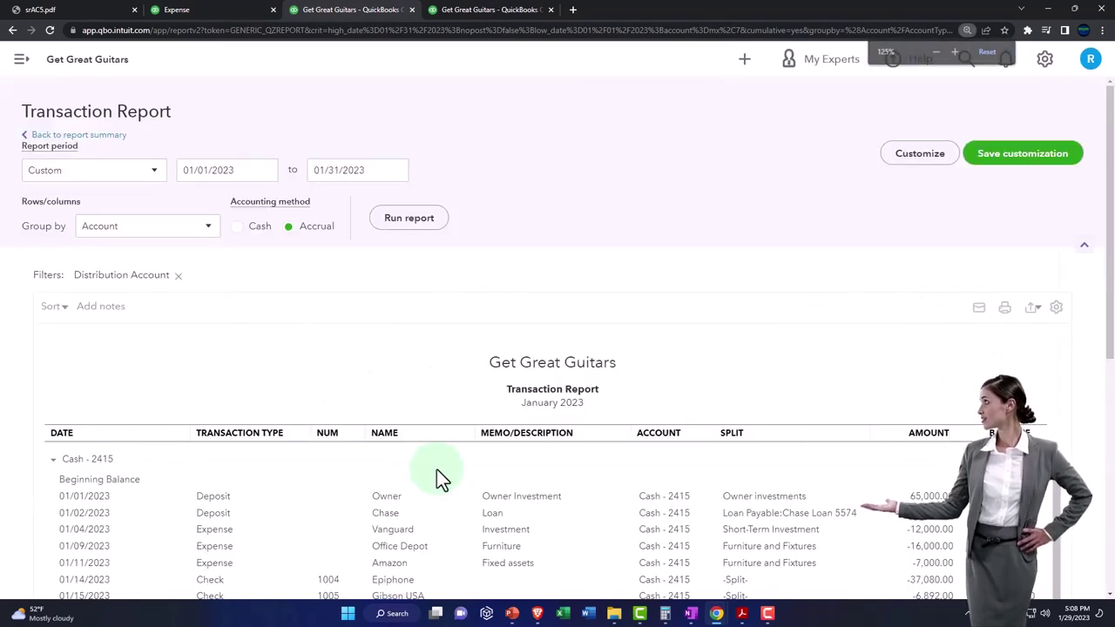
scroll(437, 469, "down", 5)
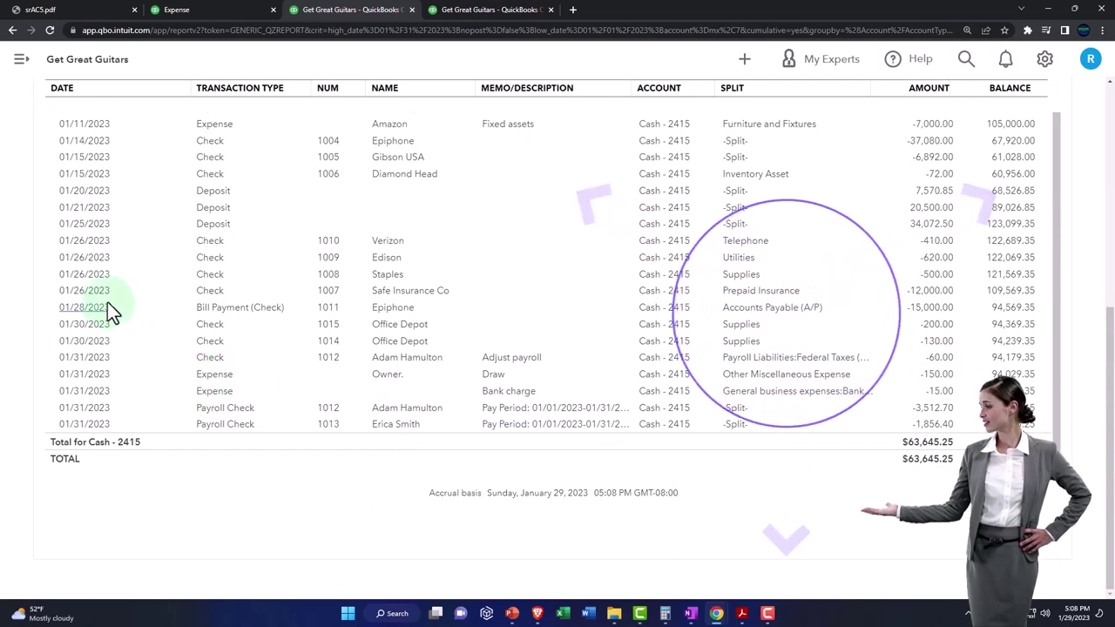
scroll(104, 287, "up", 5)
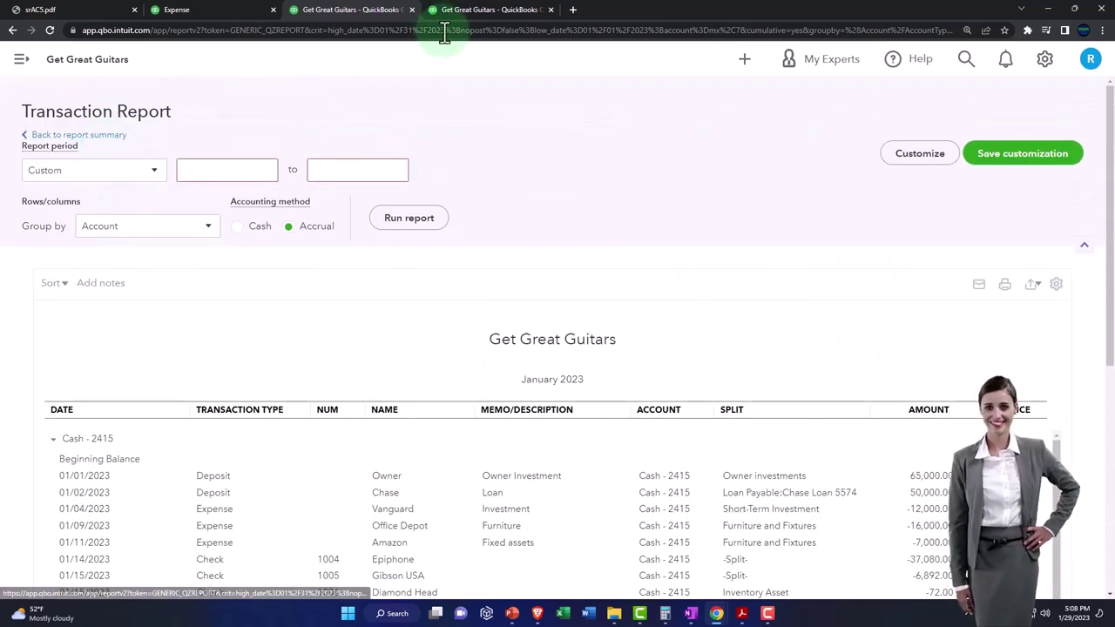
- Switch to the Profit and Loss report at reduced zoom and check the Other Expenses section
left_click(466, 12)
key("ctrl+minus")
key("ctrl+minus")
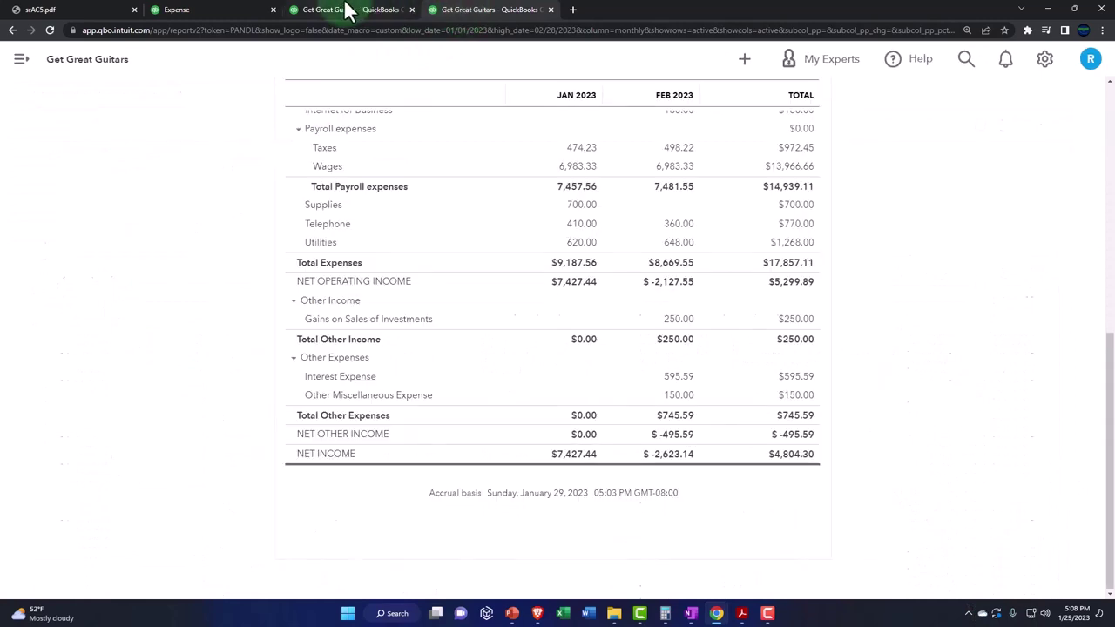
- Return from the January Cash - 2415 transaction report to the Balance Sheet summary
left_click(348, 12)
scroll(134, 254, "up", 3)
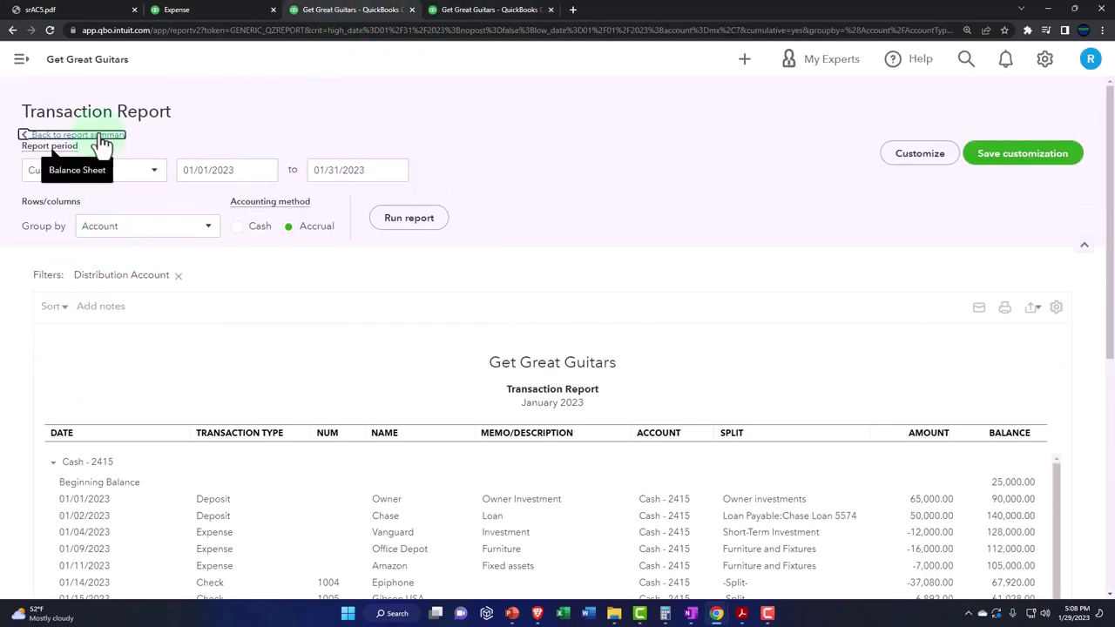
left_click(102, 139)
- Rerun the Profit and Loss report for January to February 2023 and check January's Other Miscellaneous Expense and Bank fees & service charges
left_click(480, 10)
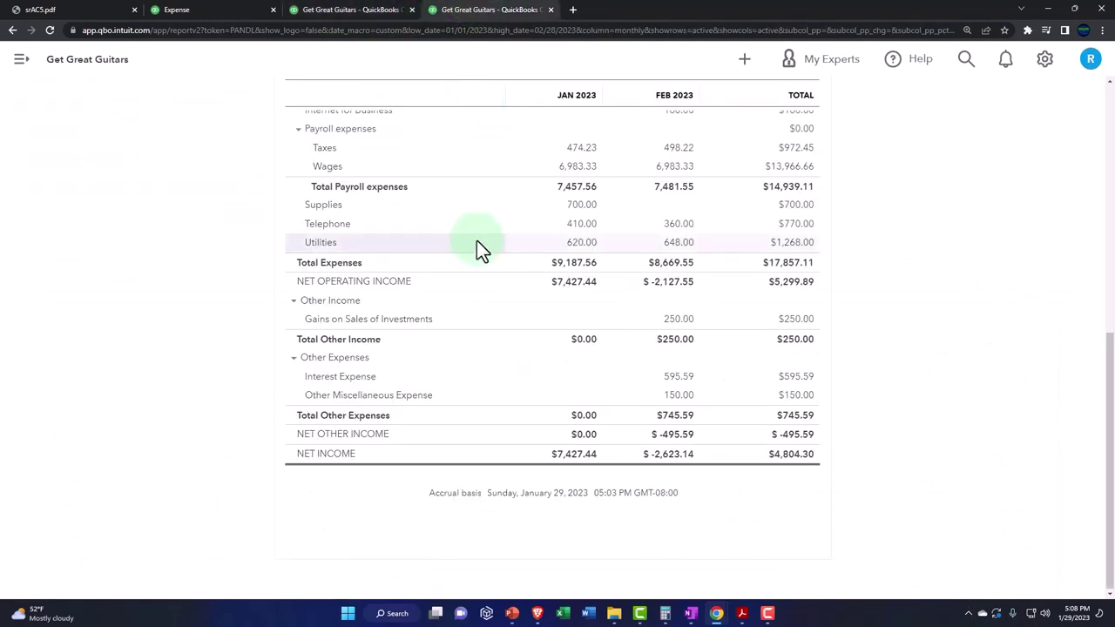
scroll(478, 249, "up", 6)
left_click(660, 232)
scroll(549, 308, "down", 2)
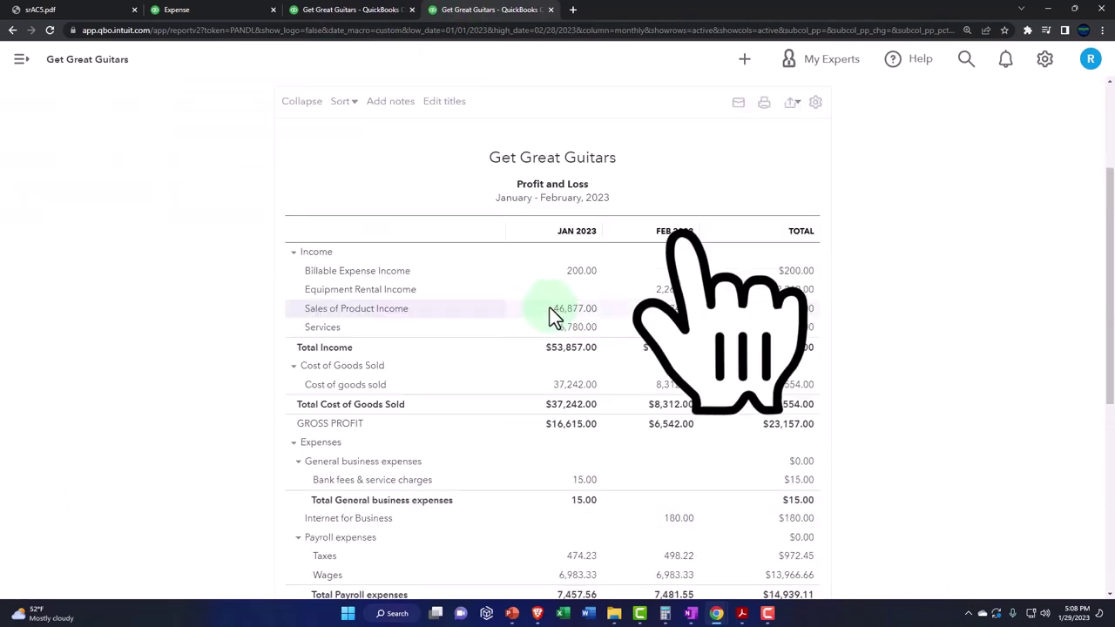
scroll(550, 309, "down", 5)
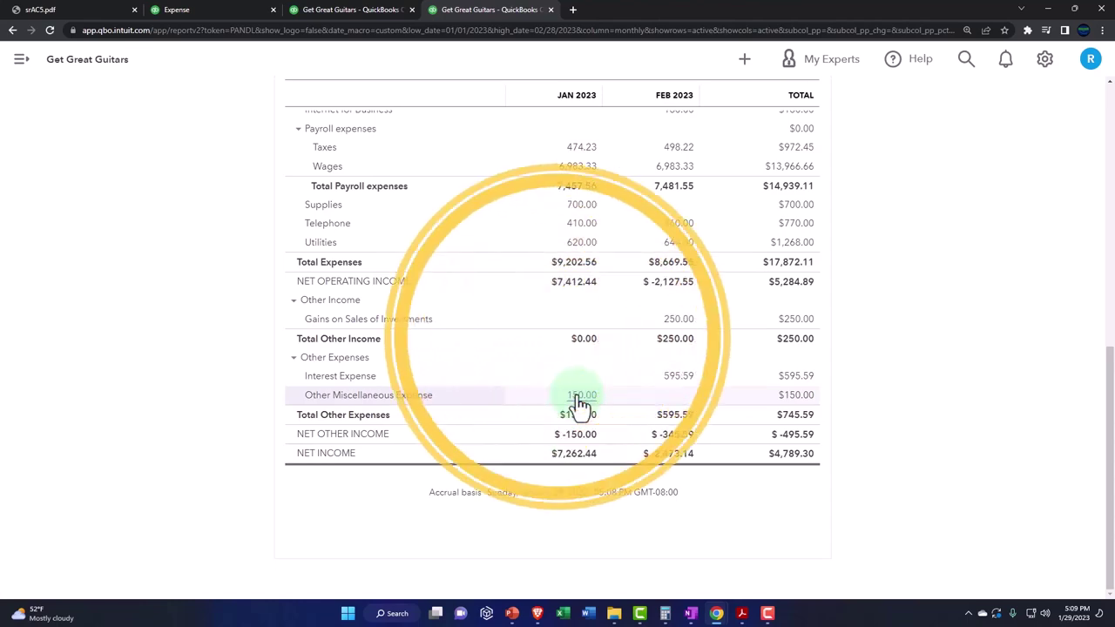
scroll(580, 403, "up", 1)
scroll(581, 406, "up", 2)
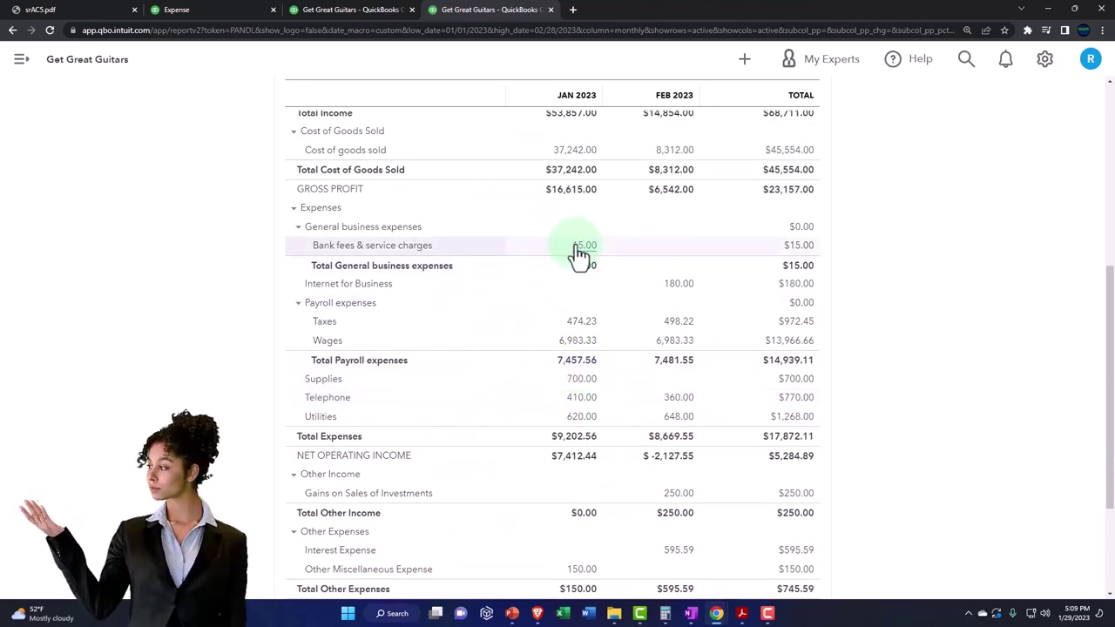
scroll(577, 248, "up", 7)
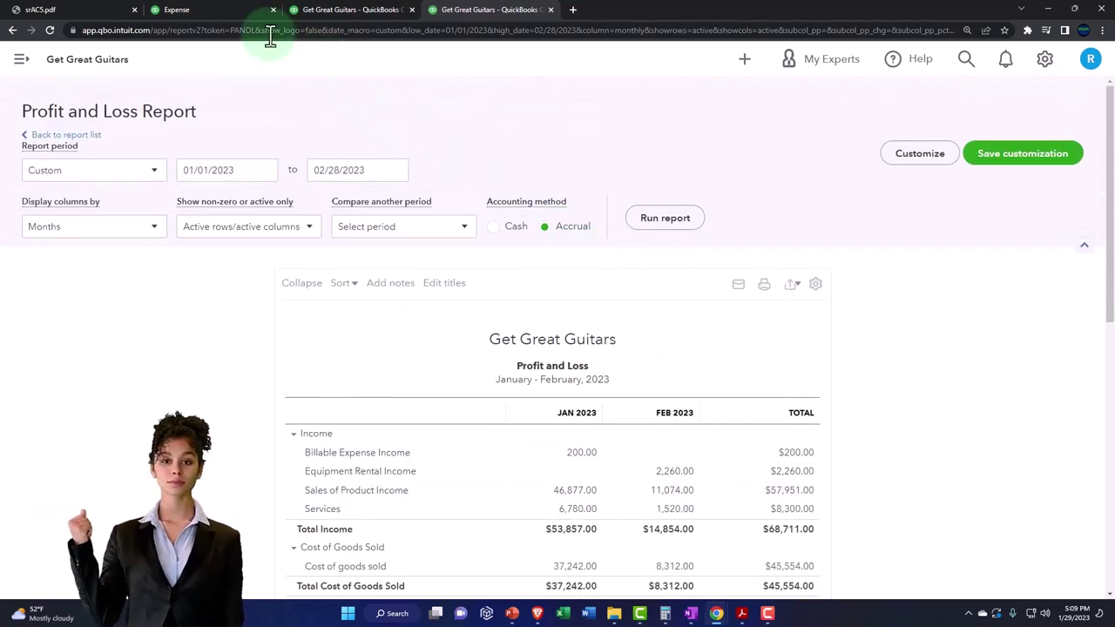
- Leave the bank register for account reconciliation and resume the saved Cash - 2415 reconciliation
left_click(217, 12)
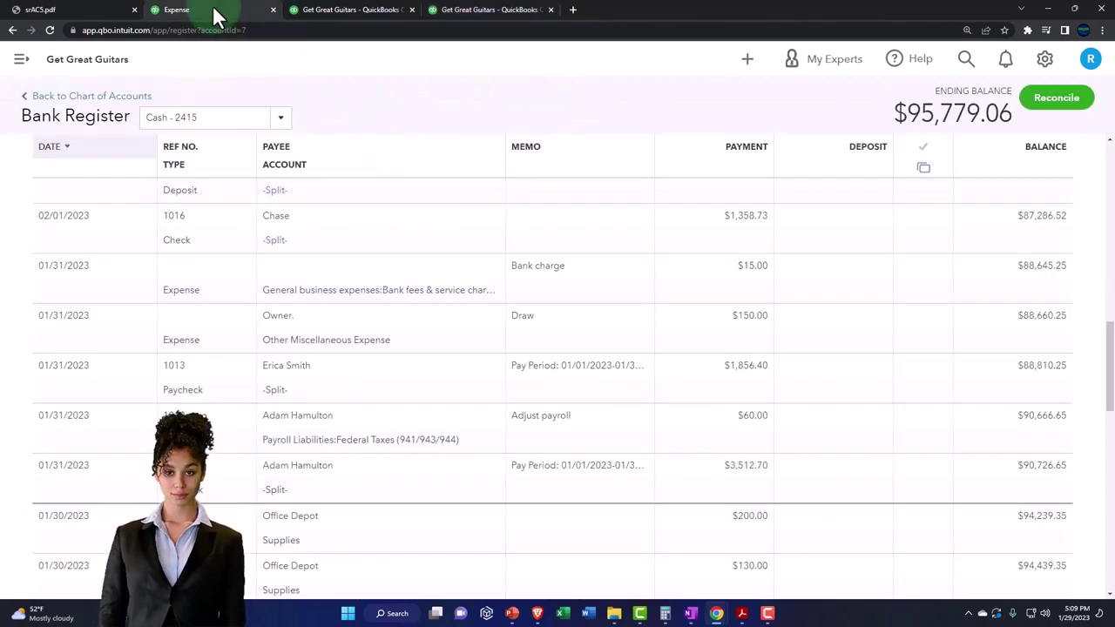
left_click(23, 63)
scroll(75, 310, "down", 2)
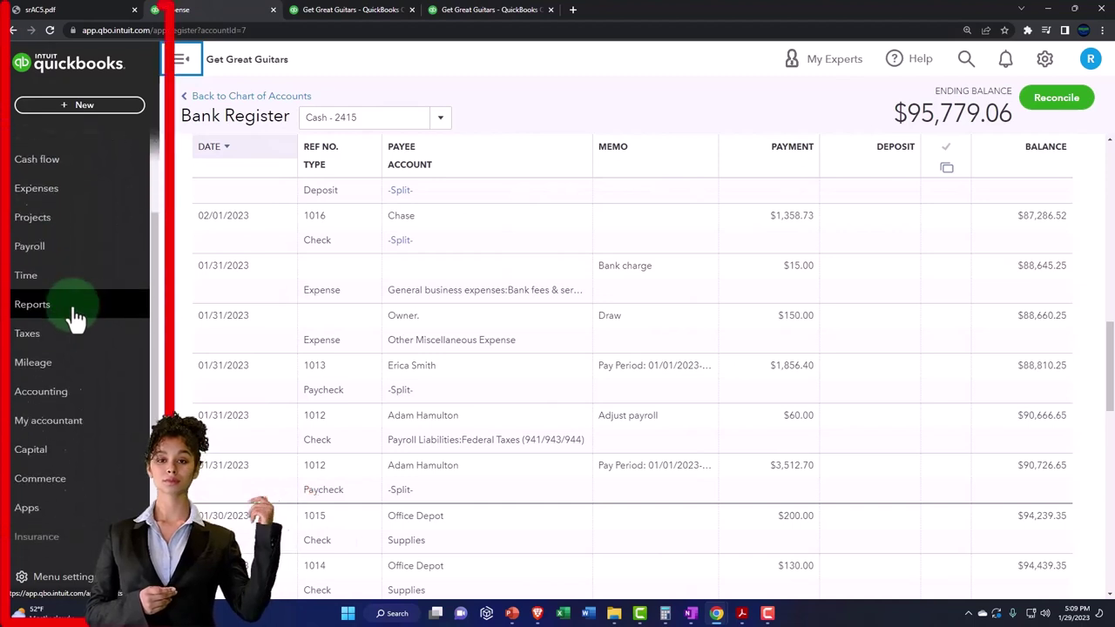
scroll(75, 313, "down", 3)
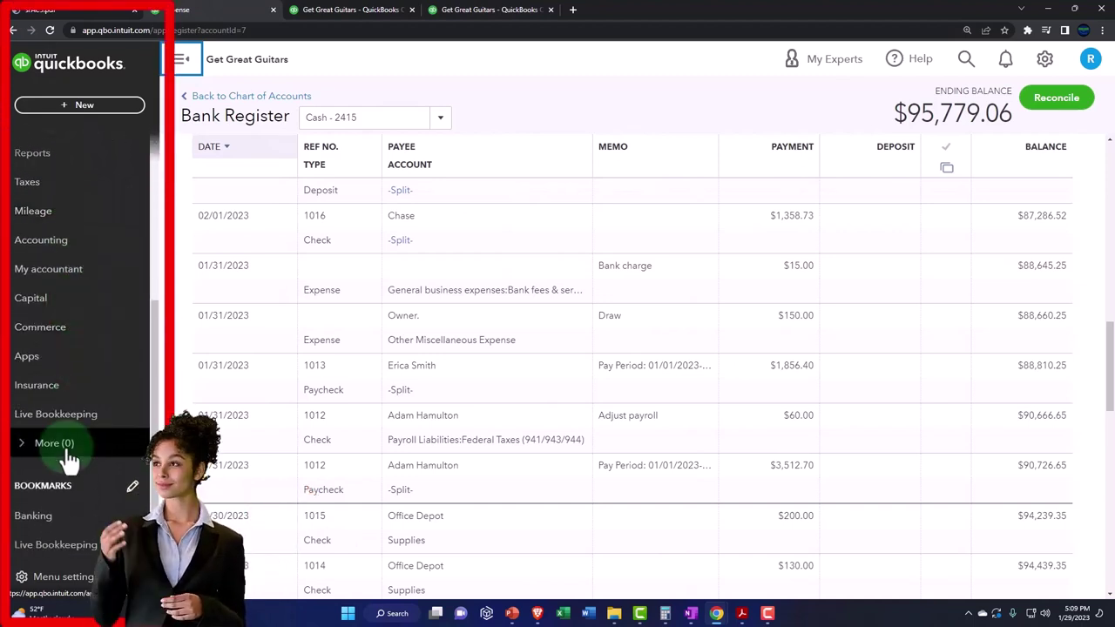
scroll(62, 477, "up", 5)
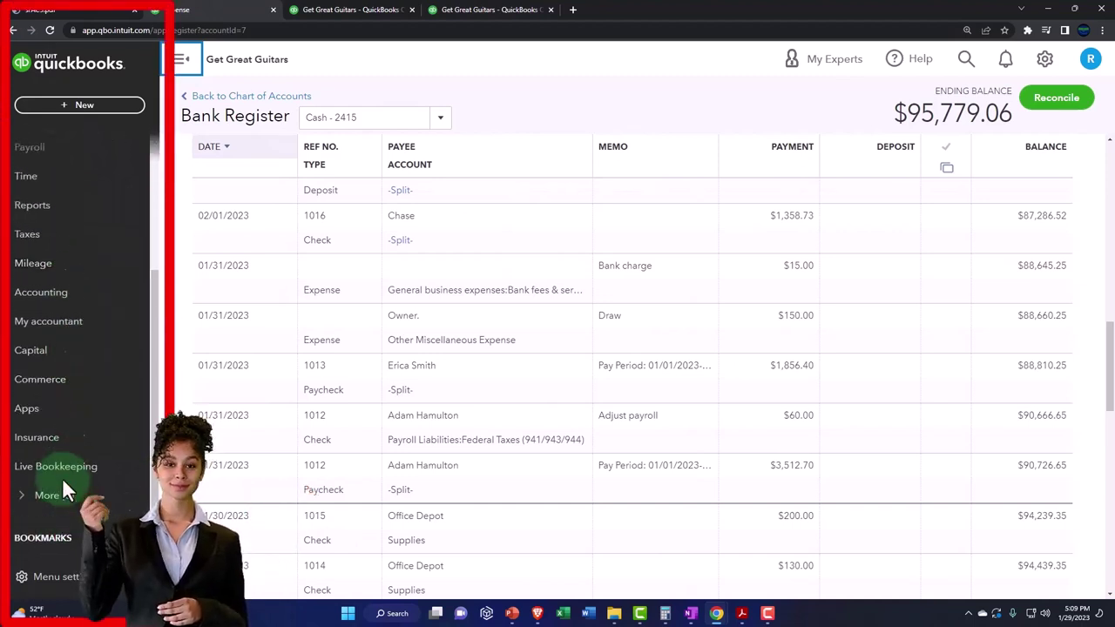
scroll(67, 493, "down", 1)
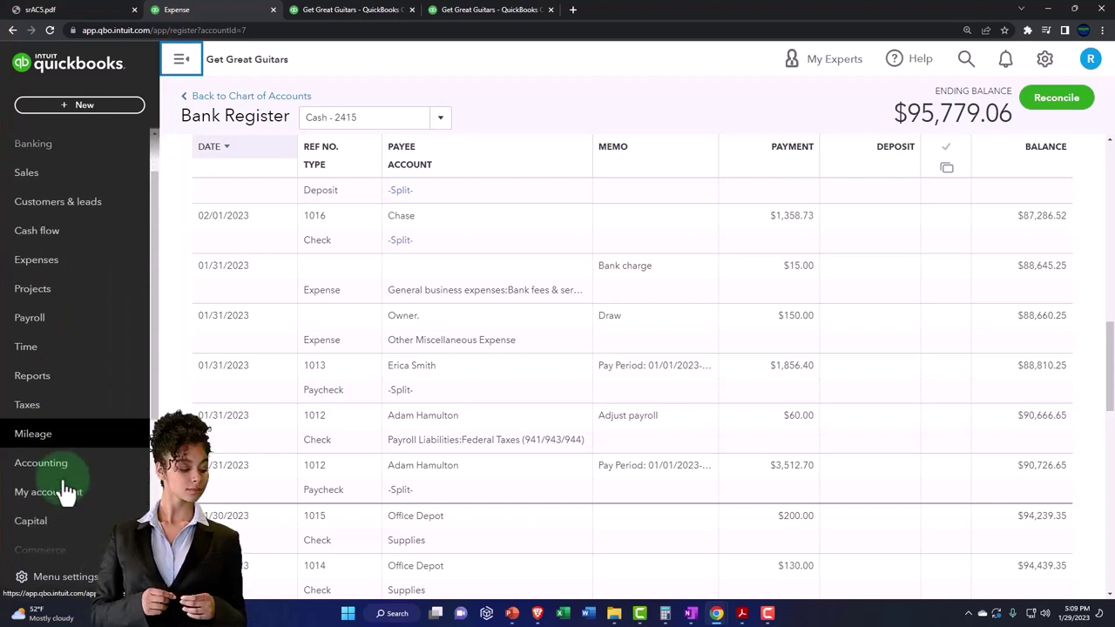
left_click(52, 467)
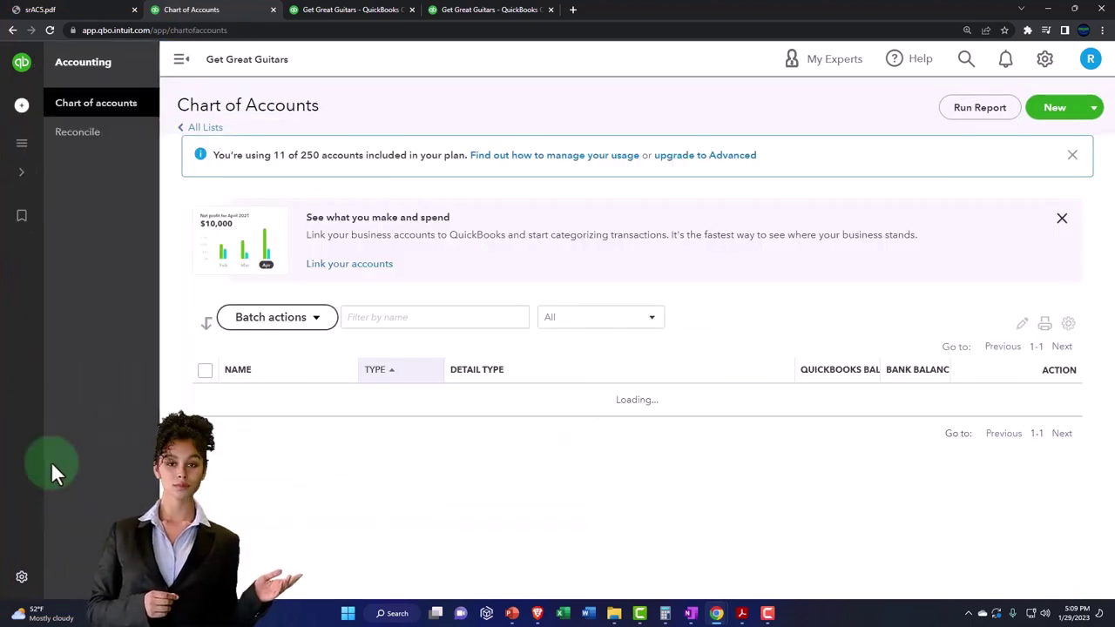
left_click(83, 138)
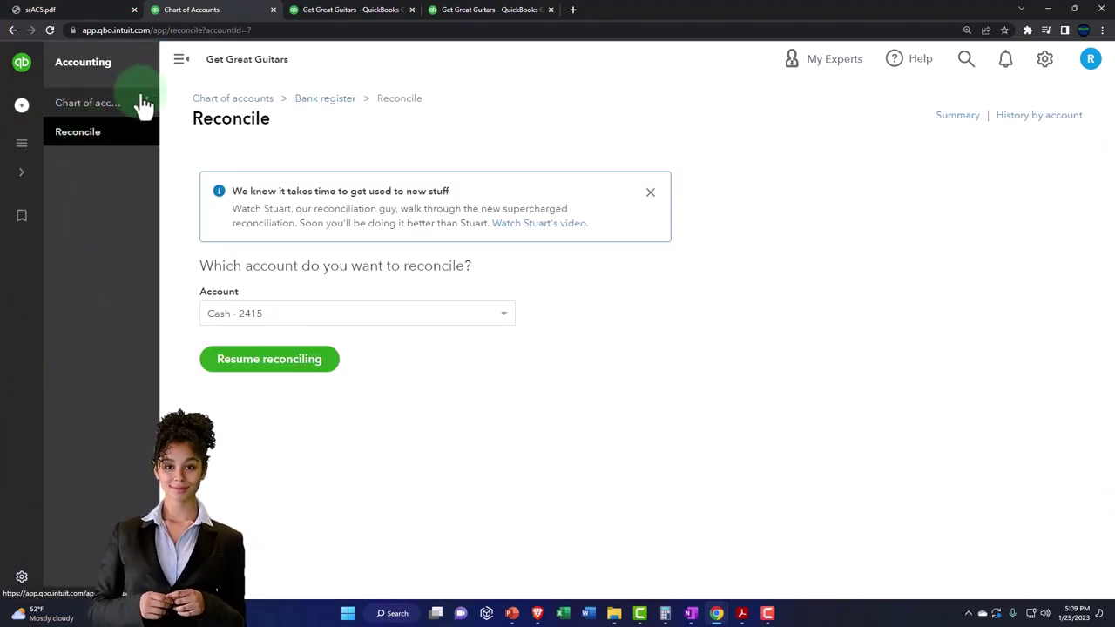
left_click(181, 60)
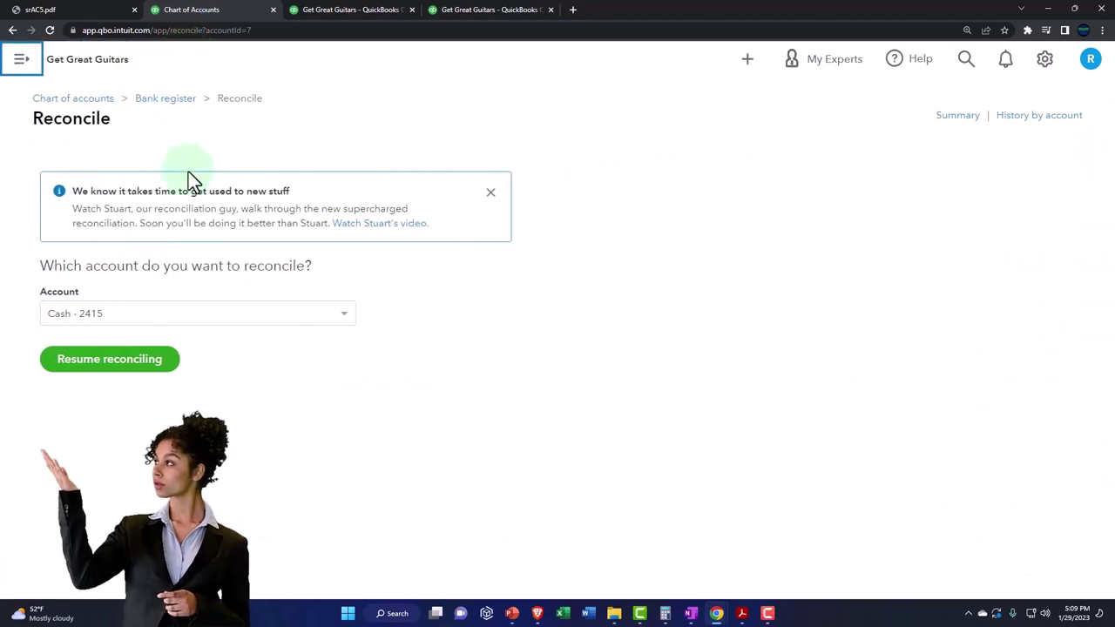
left_click(136, 366)
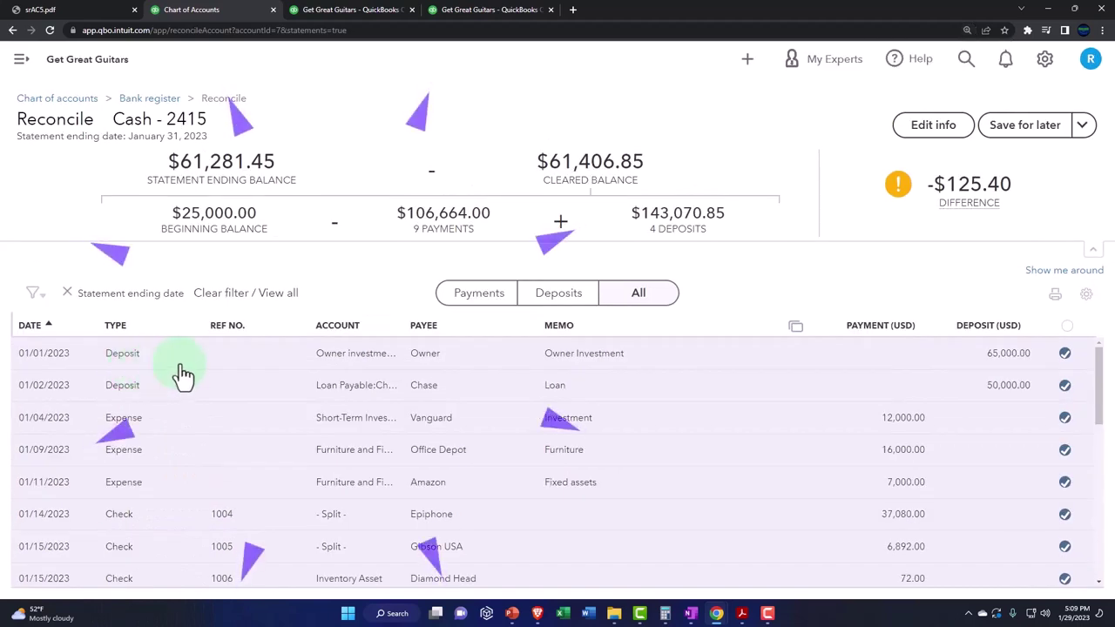
- Look through the Cash - 2415 reconciliation list down to the late-January transactions
scroll(244, 419, "down", 5)
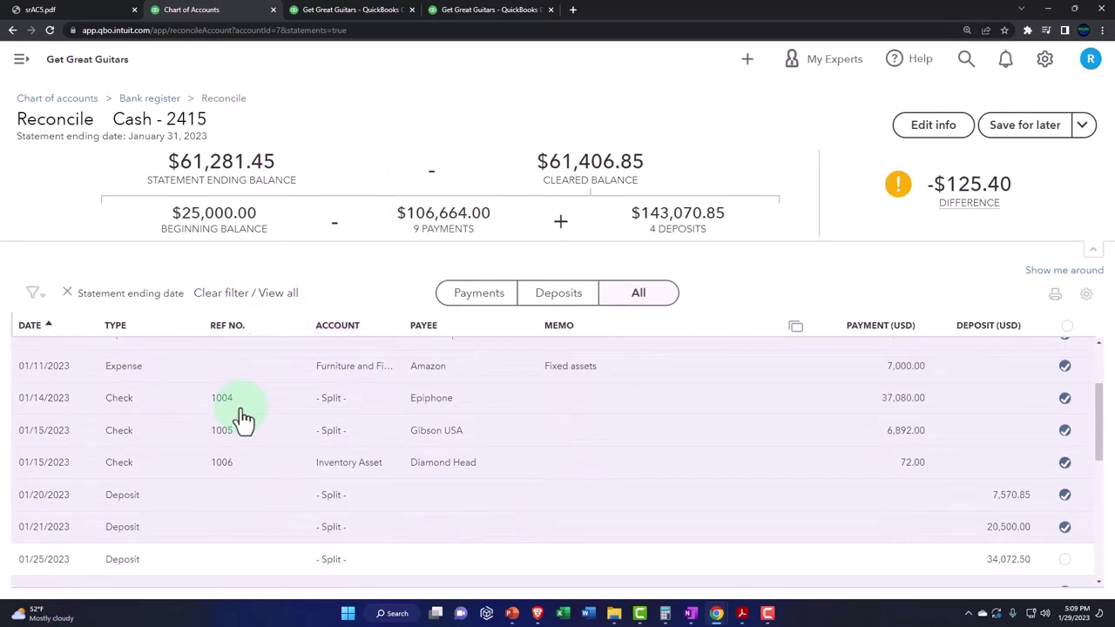
scroll(244, 419, "down", 3)
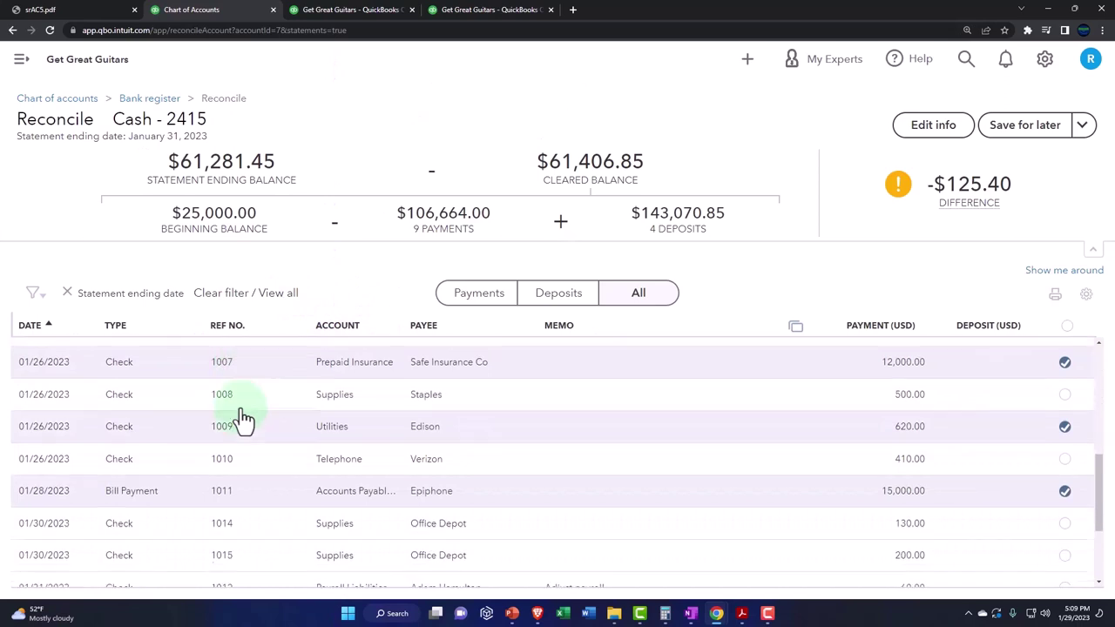